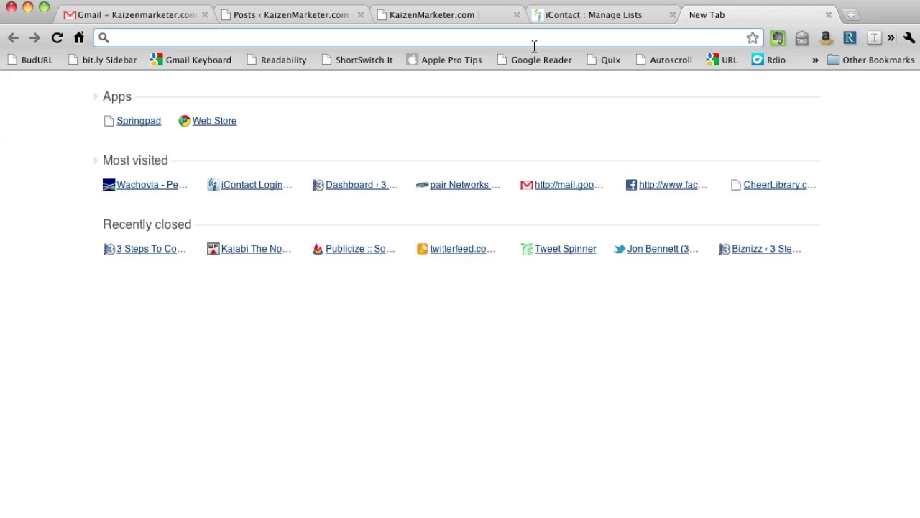
- Load disqus.com from the address bar, reaching the Disqus login page
type("disq")
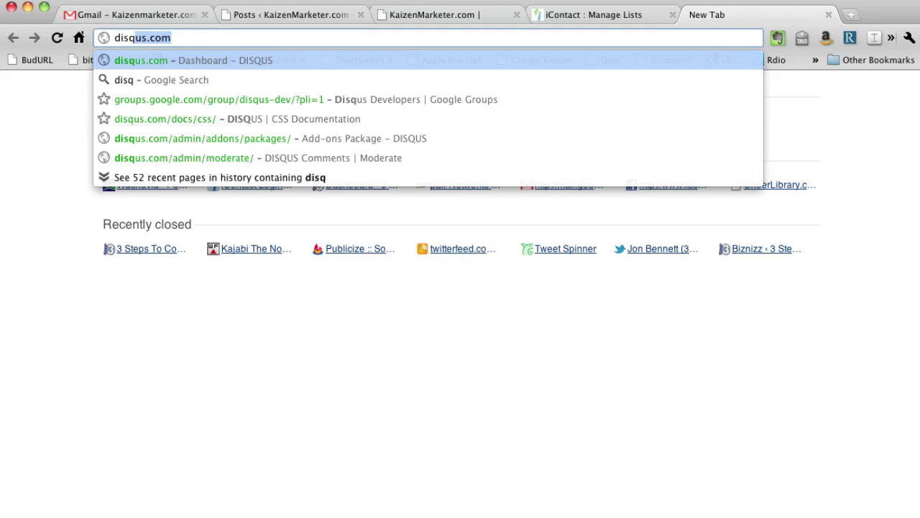
key("Return")
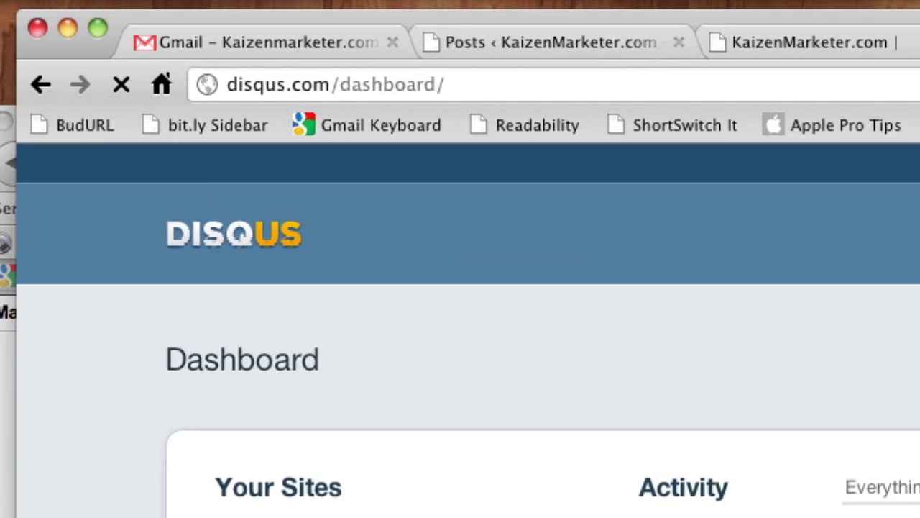
scroll(470, 338, "down", 3)
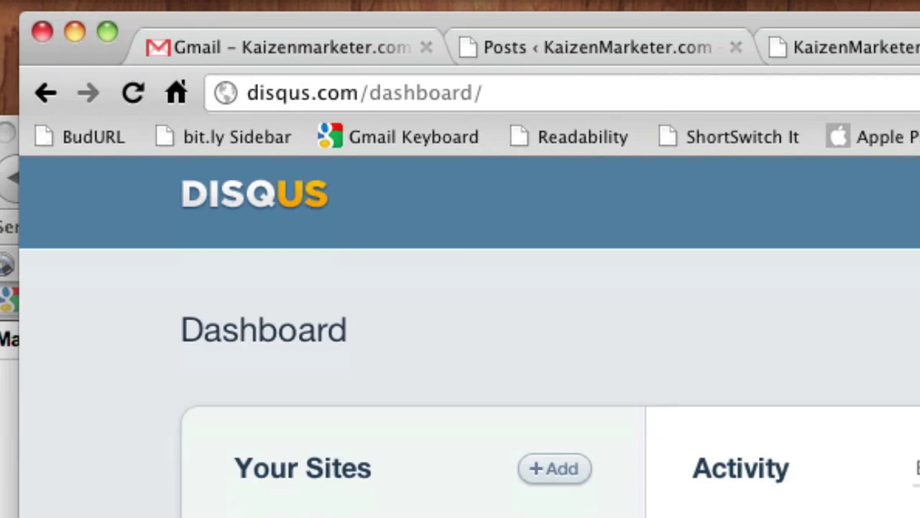
scroll(469, 337, "up", 3)
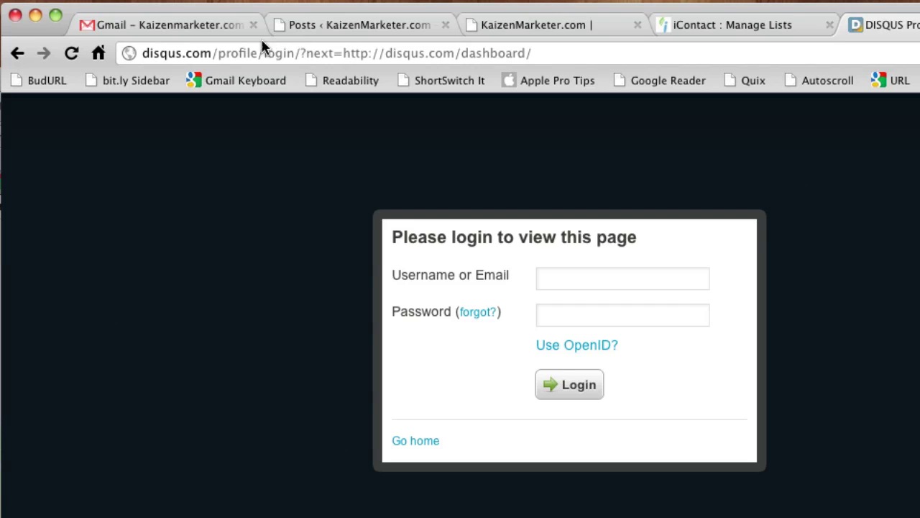
- Trim the address to disqus.com, load the home page and start Sign Up for a new site
left_click(223, 54)
left_click_drag(214, 54, 644, 61)
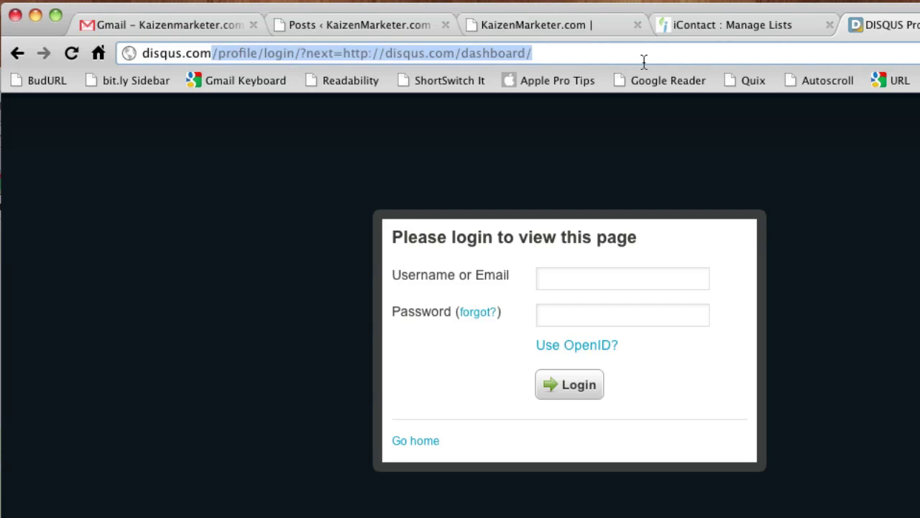
key("BackSpace")
key("Return")
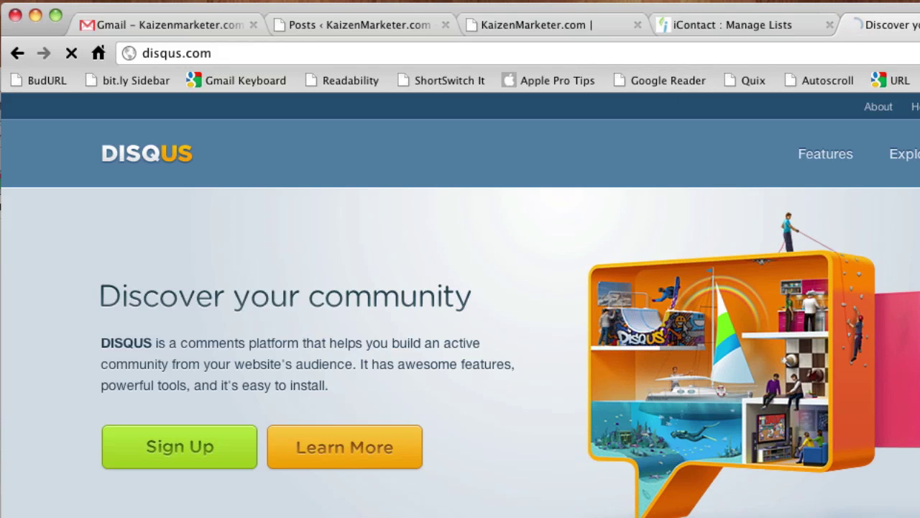
left_click(831, 331)
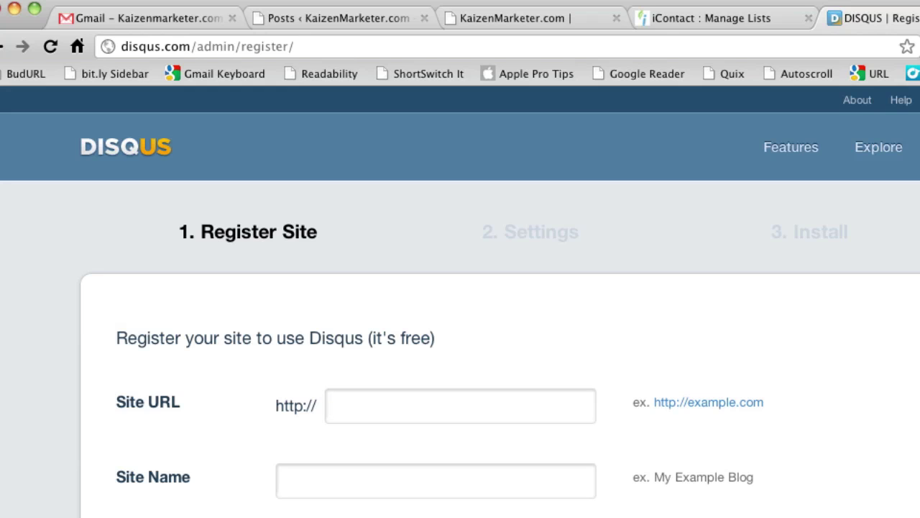
- Log in to Disqus using the saved account login from the password manager
scroll(461, 323, "down", 3)
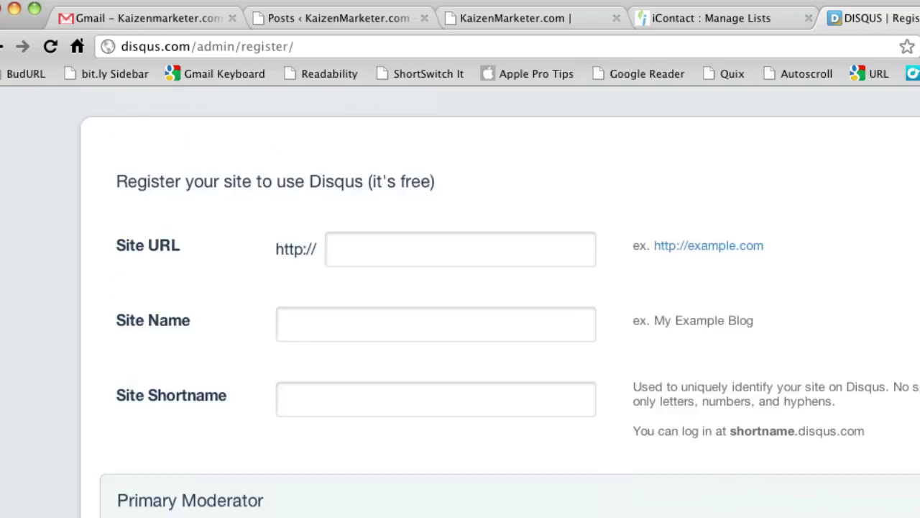
scroll(460, 324, "up", 3)
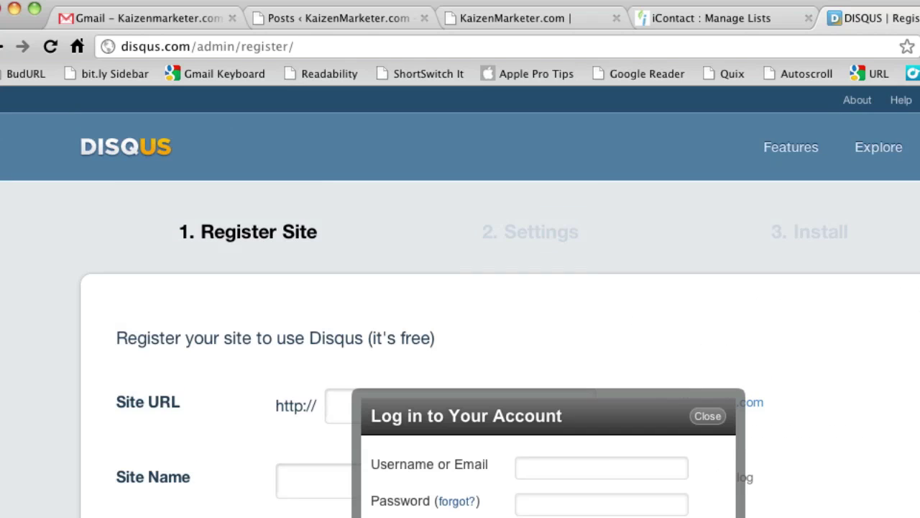
key("Down")
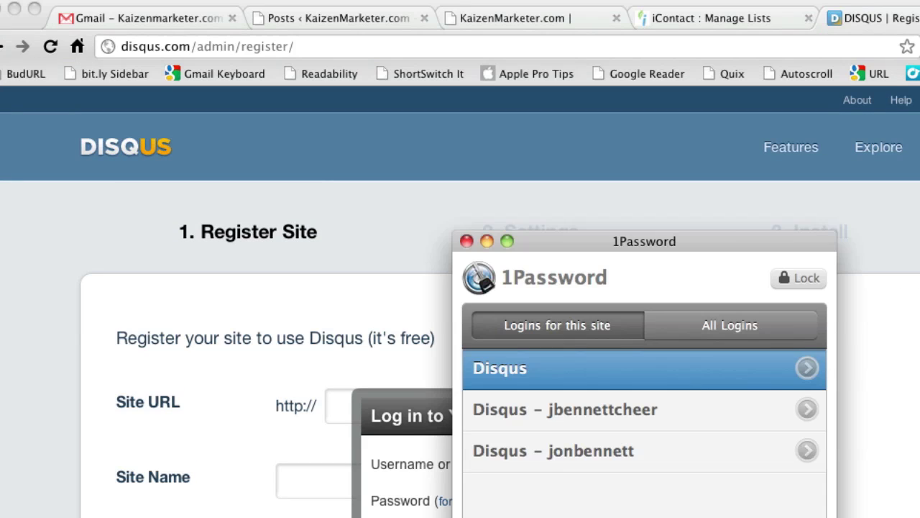
key("Down")
key("Down")
key("Return")
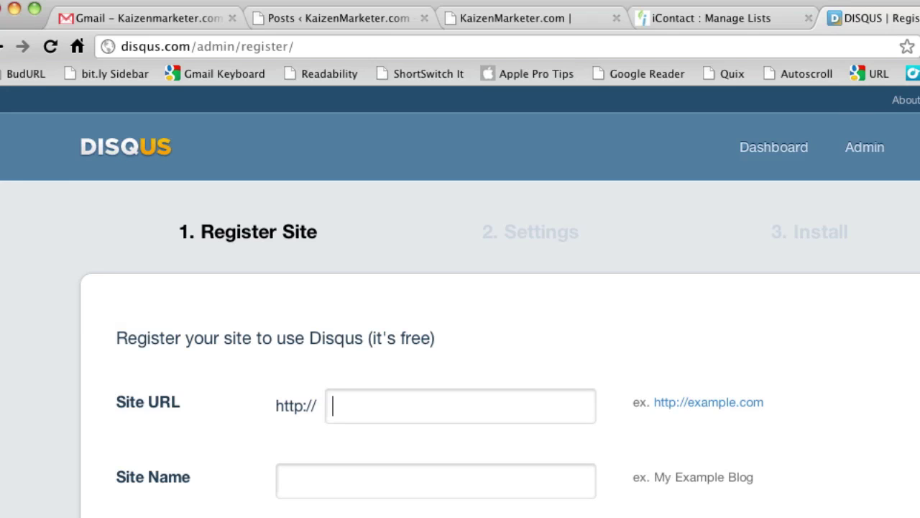
mouse_move(914, 146)
scroll(445, 150, "down", 1)
scroll(445, 151, "up", 1)
- Enter kaizenmarketer.com as the Site URL
left_click(377, 402)
type("kaizenmarkle")
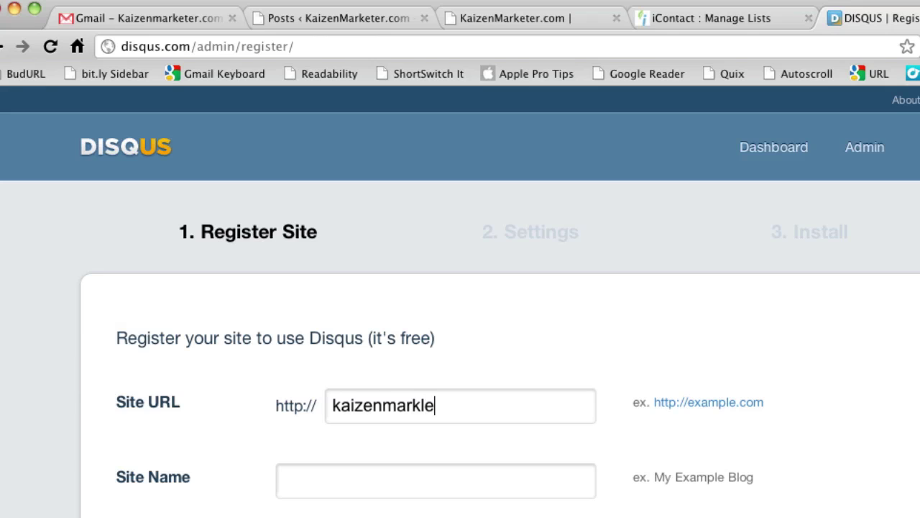
key("BackSpace")
key("BackSpace")
type("eter.com")
- Name the site KaizenMarketer.com from the autofill suggestion and submit the registration
key("Tab")
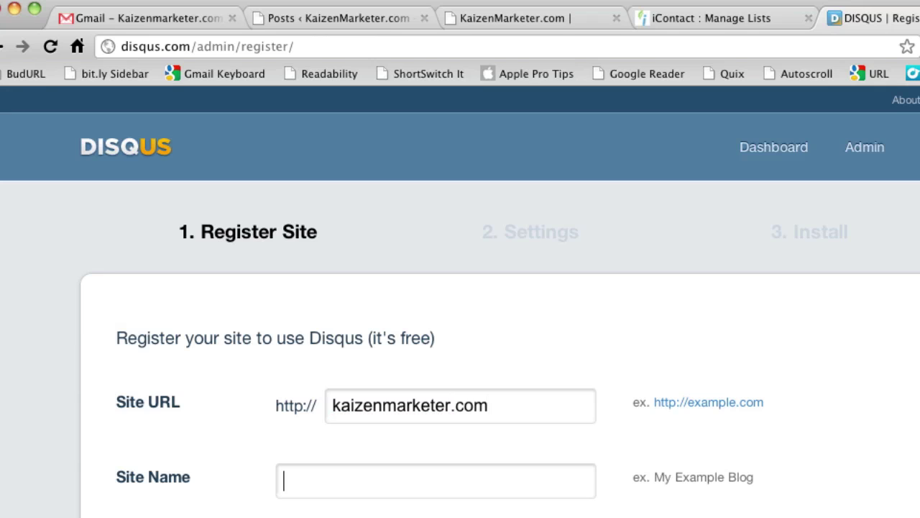
type("Kai")
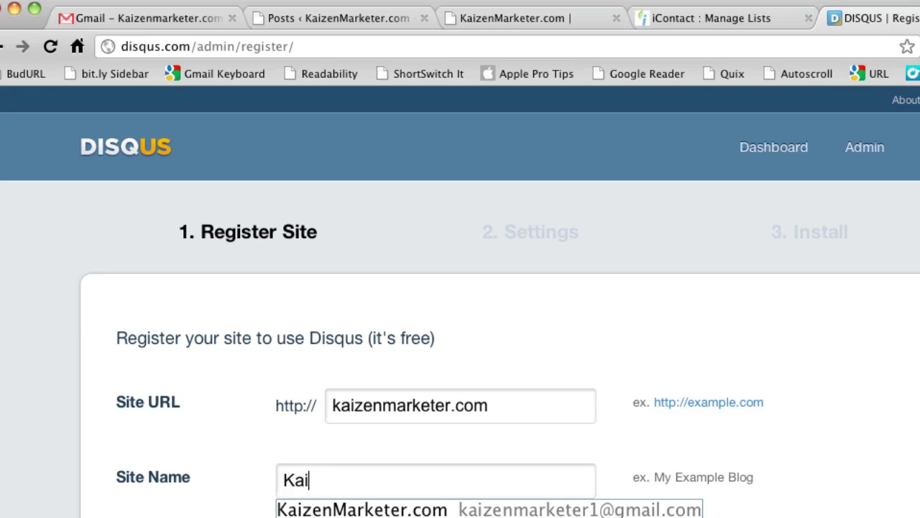
key("BackSpace")
key("BackSpace")
key("Down")
key("Return")
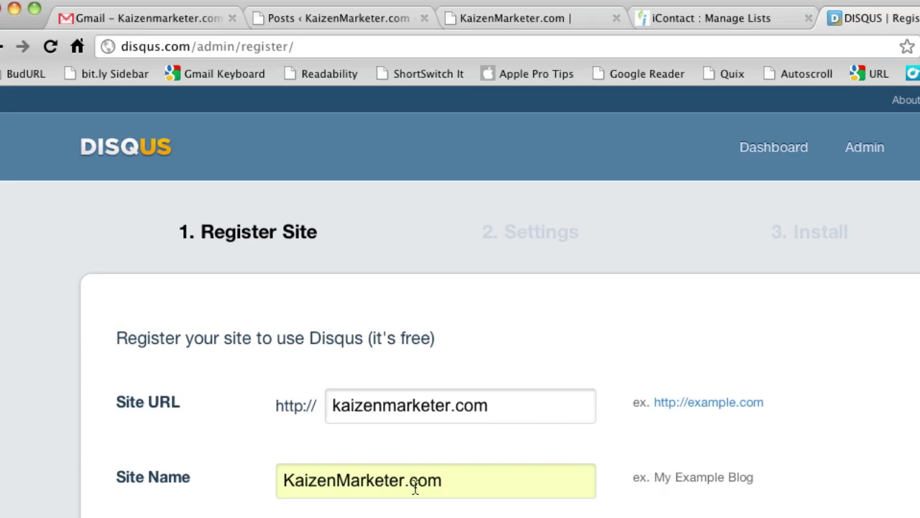
scroll(754, 435, "down", 1)
key("Return")
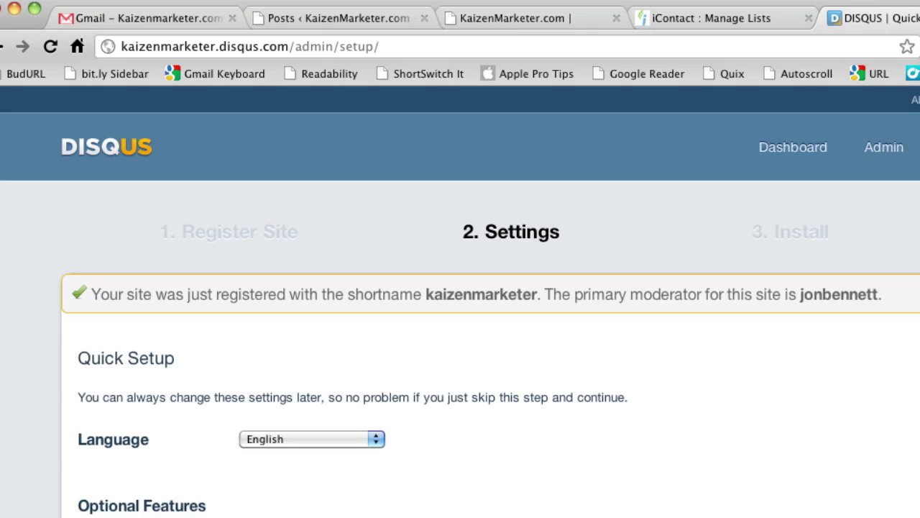
- Enable Reactions for all five services on the settings step
scroll(460, 302, "down", 1)
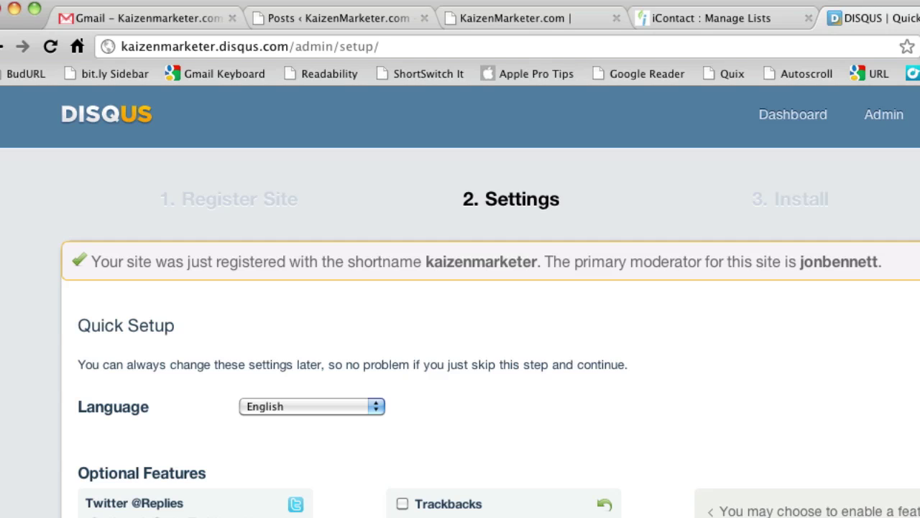
scroll(489, 316, "down", 15)
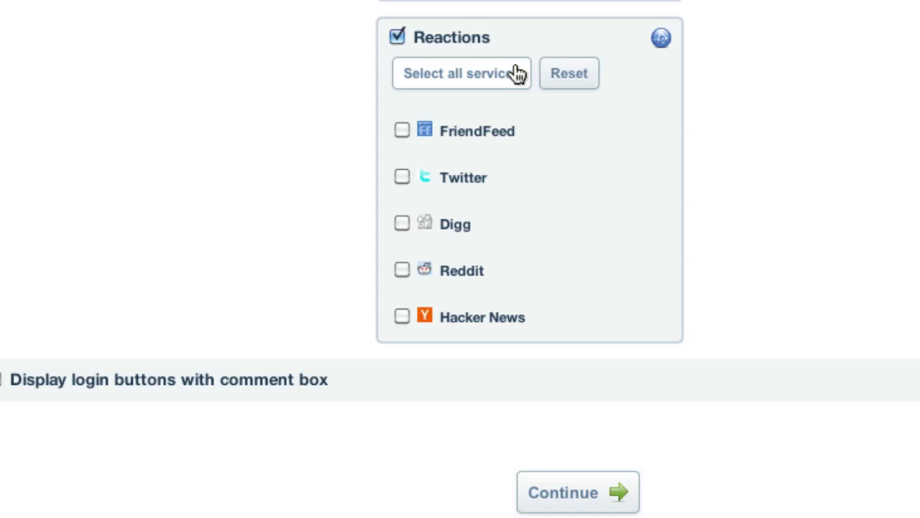
left_click(517, 73)
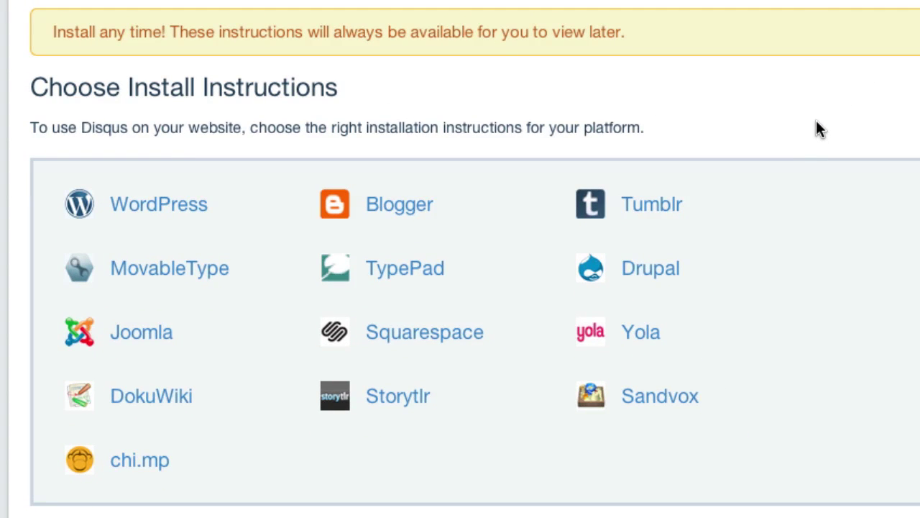
- Scroll through the Reactions, Who Can Comment and Basic Settings sections for kaizenmarketer
scroll(818, 118, "down", 3)
scroll(819, 122, "up", 4)
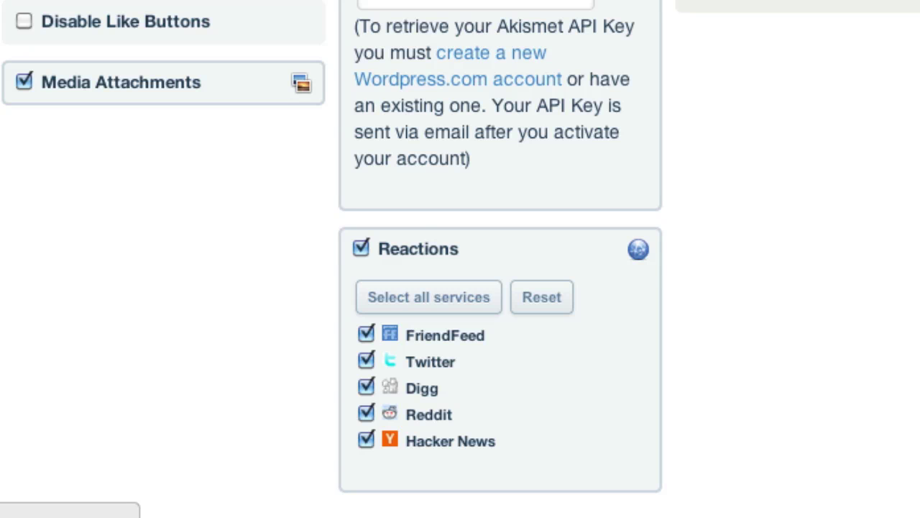
scroll(806, 63, "down", 8)
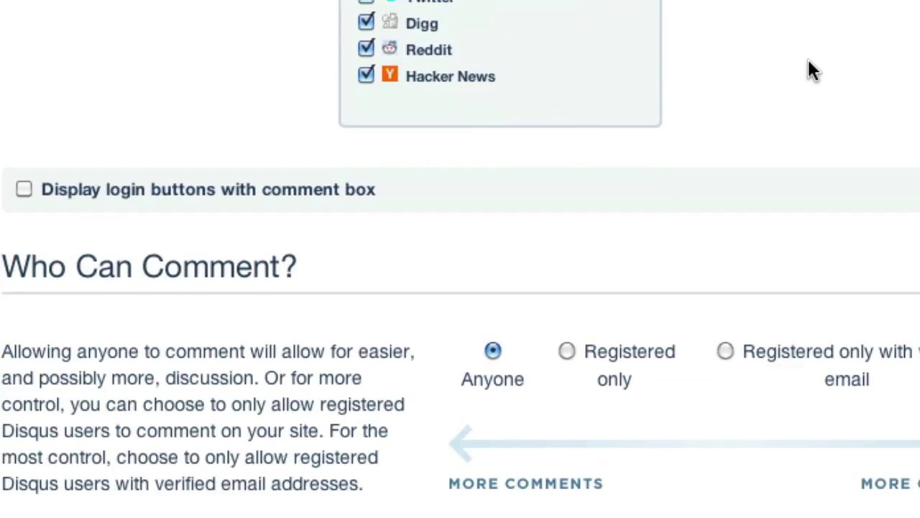
scroll(809, 71, "down", 6)
scroll(808, 70, "up", 5)
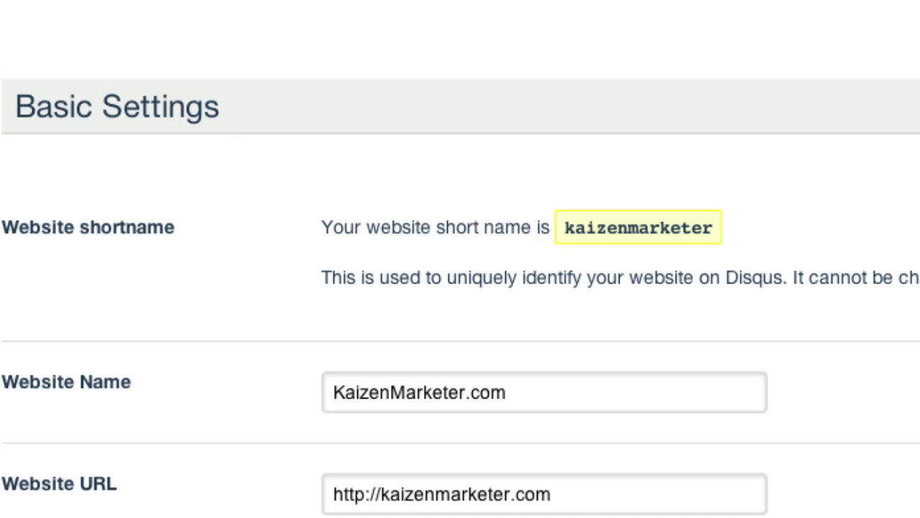
- Review the Advanced Settings: early adopter features, Facebook API Key and cross-domain receiver
scroll(460, 273, "down", 3)
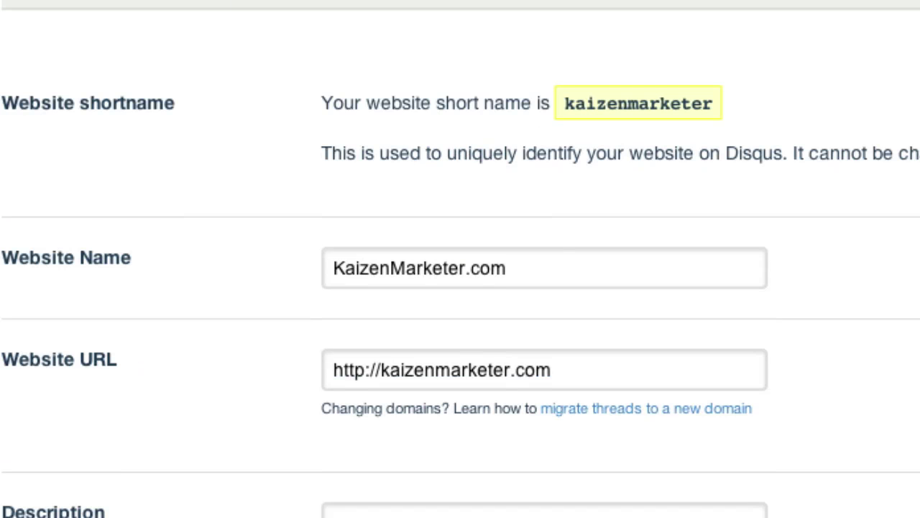
scroll(460, 259, "down", 10)
scroll(460, 259, "up", 10)
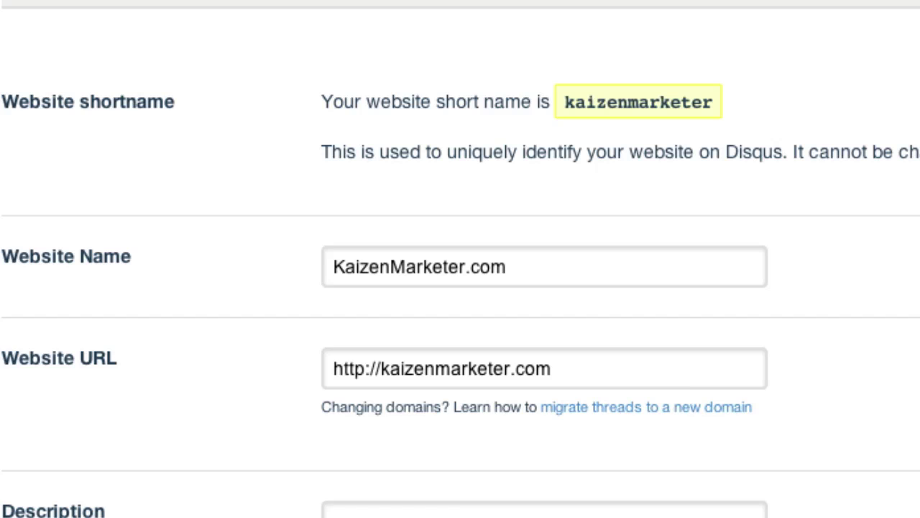
scroll(460, 259, "down", 15)
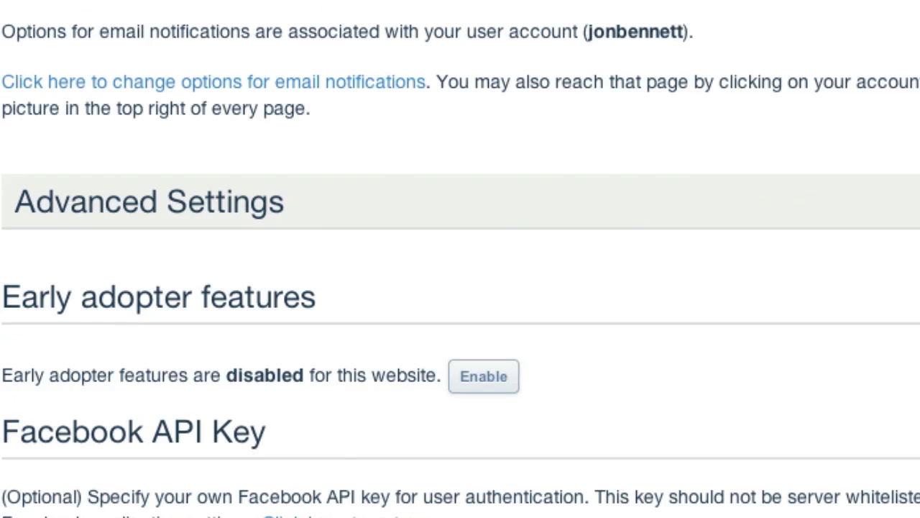
scroll(460, 259, "down", 11)
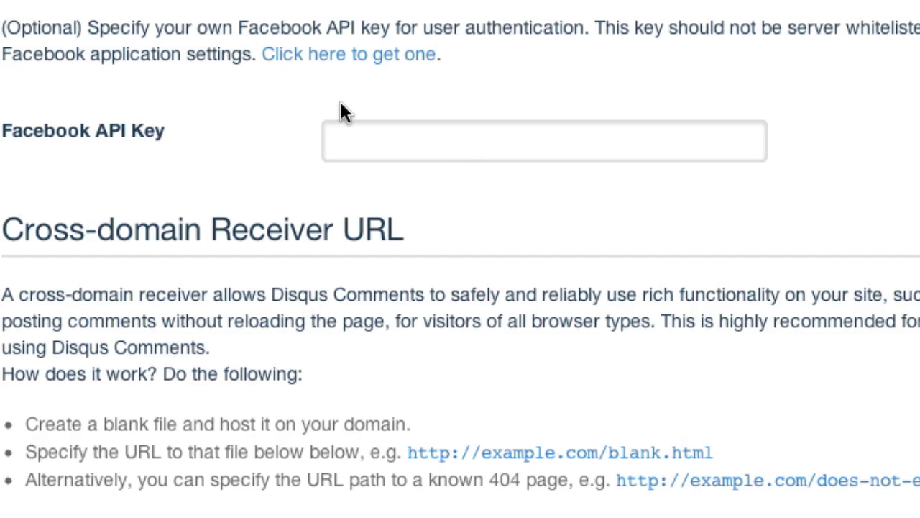
scroll(340, 100, "down", 3)
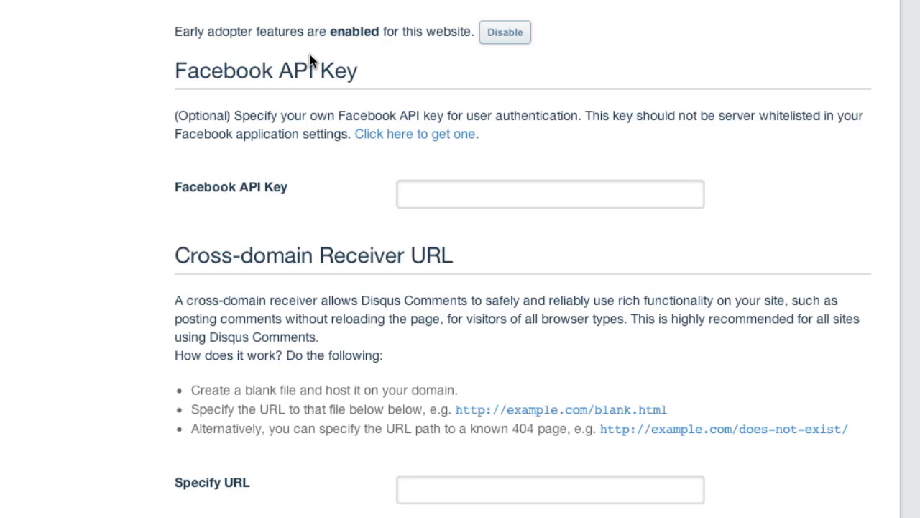
scroll(310, 61, "up", 15)
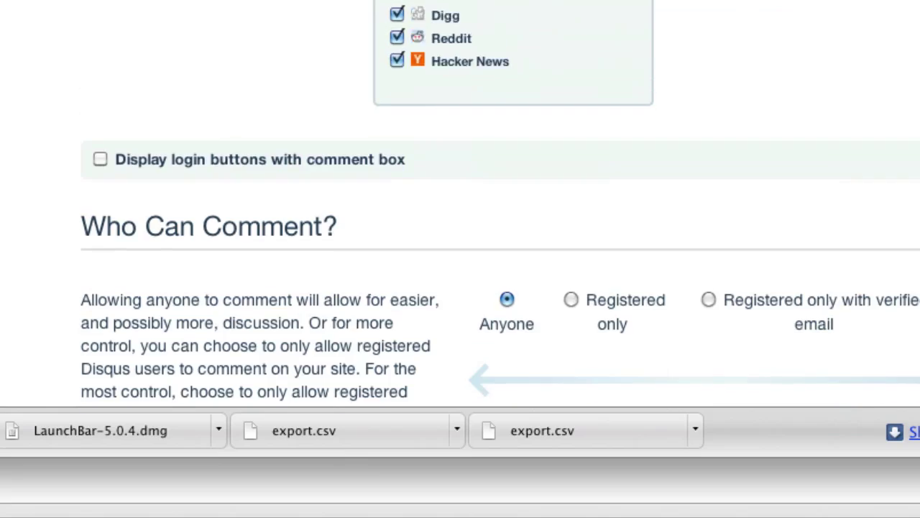
scroll(460, 216, "up", 4)
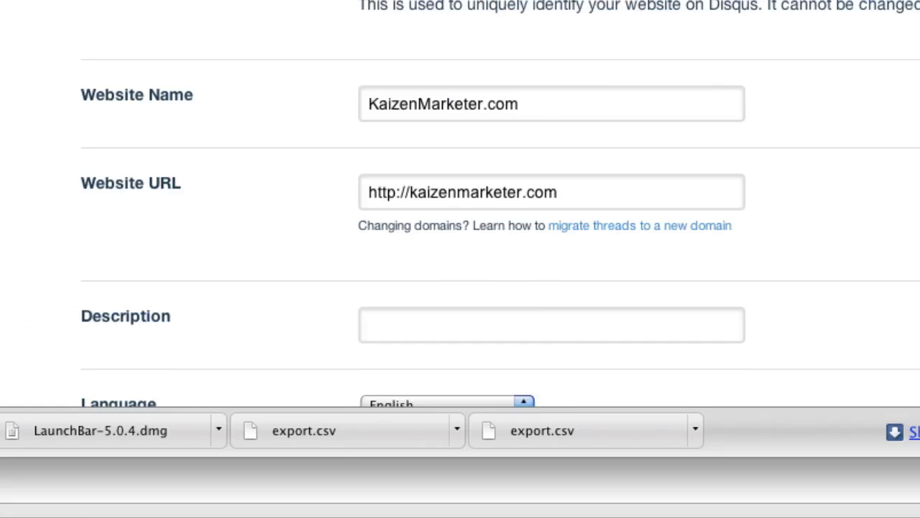
scroll(460, 202, "down", 10)
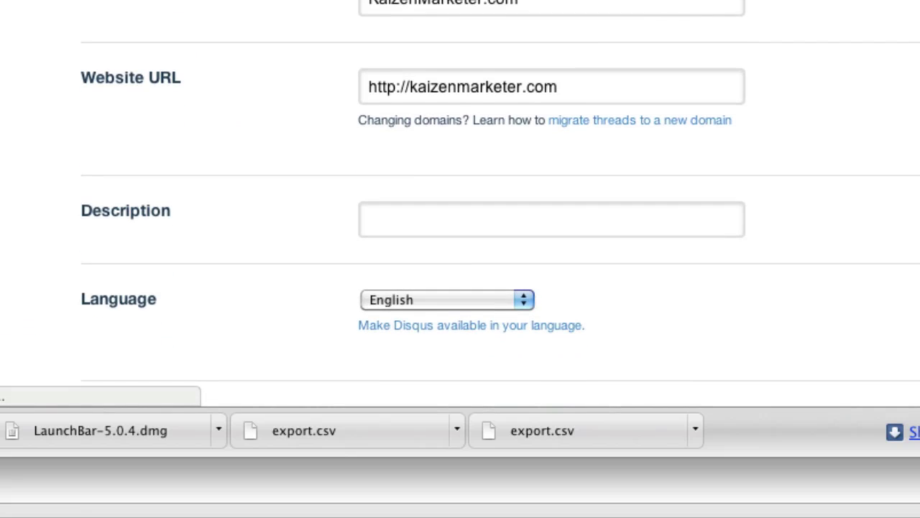
scroll(460, 202, "down", 6)
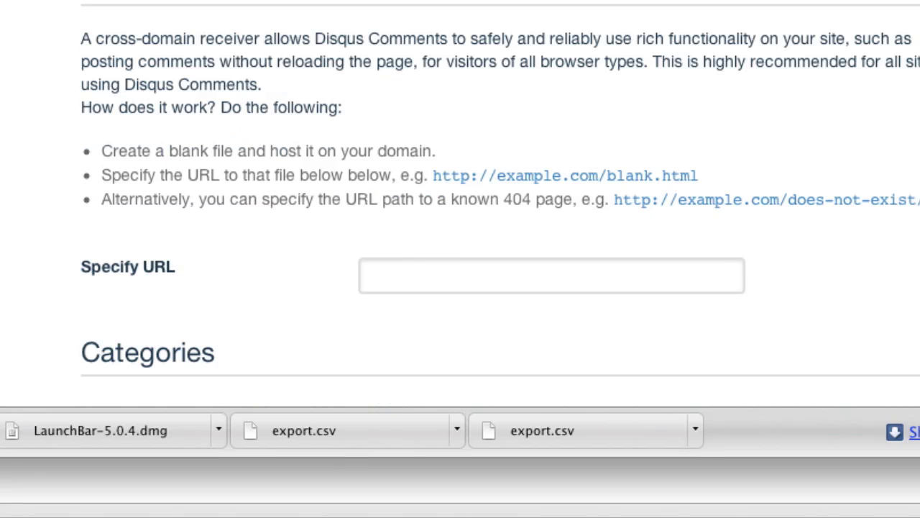
scroll(460, 201, "down", 1)
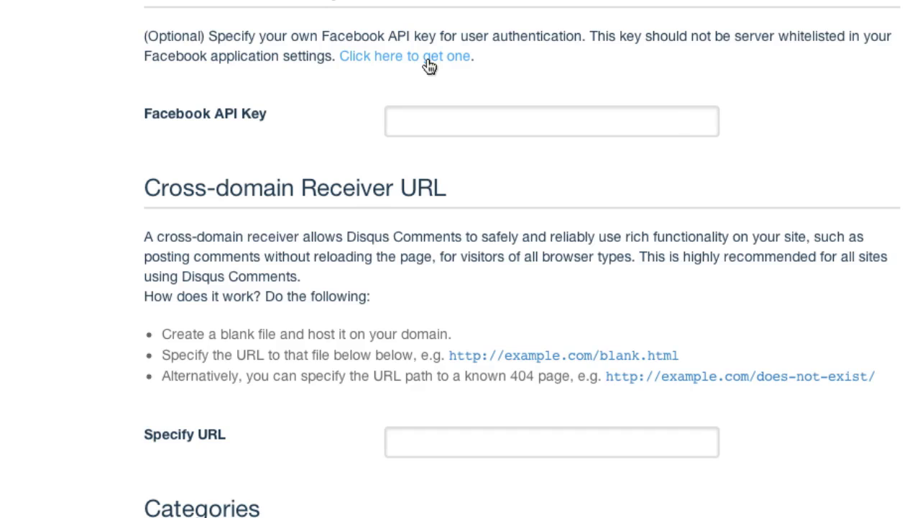
- Generate a Facebook API key by allowing Disqus to create the Facebook app
left_click(429, 65)
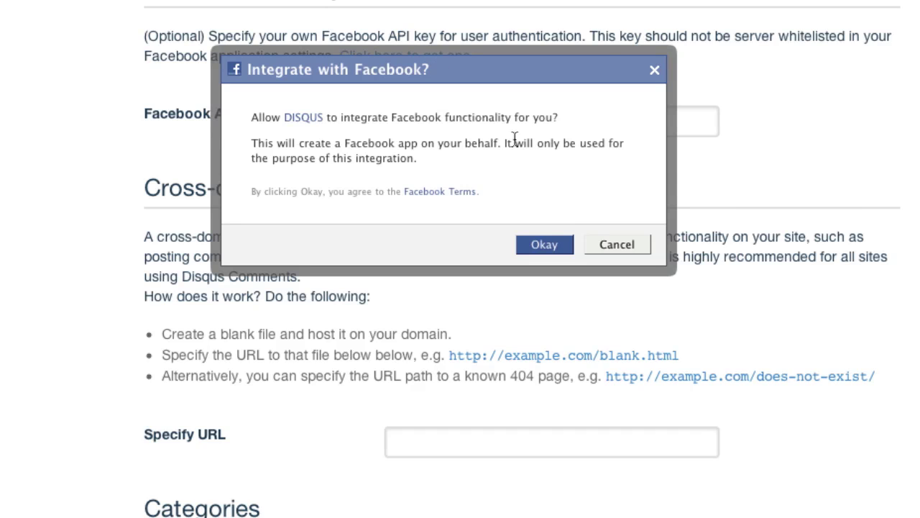
left_click(548, 246)
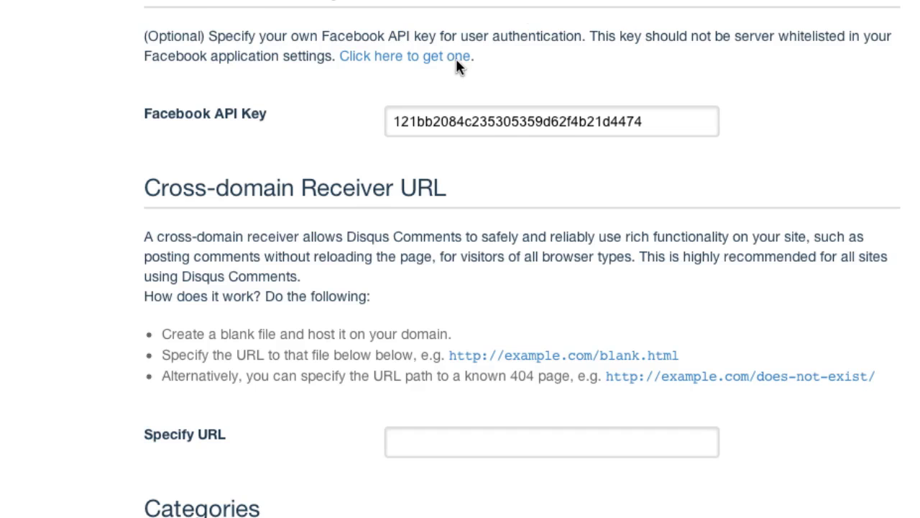
- Review the cross-domain receiver, categories and trusted domains settings, then switch to Transmit
scroll(694, 45, "down", 3)
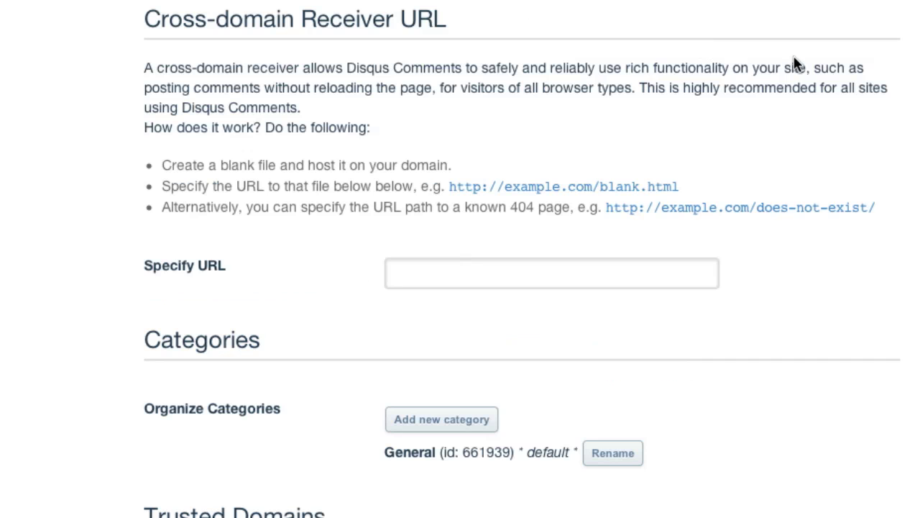
scroll(797, 65, "down", 5)
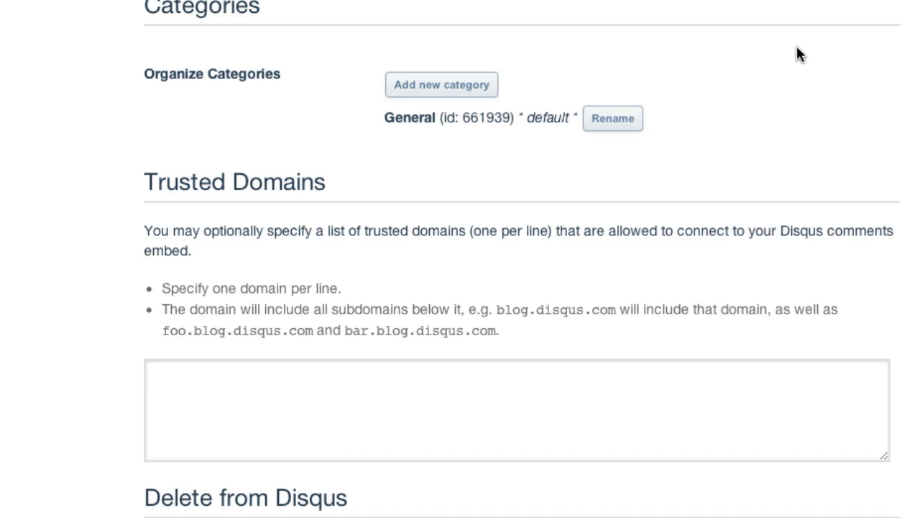
scroll(798, 47, "down", 3)
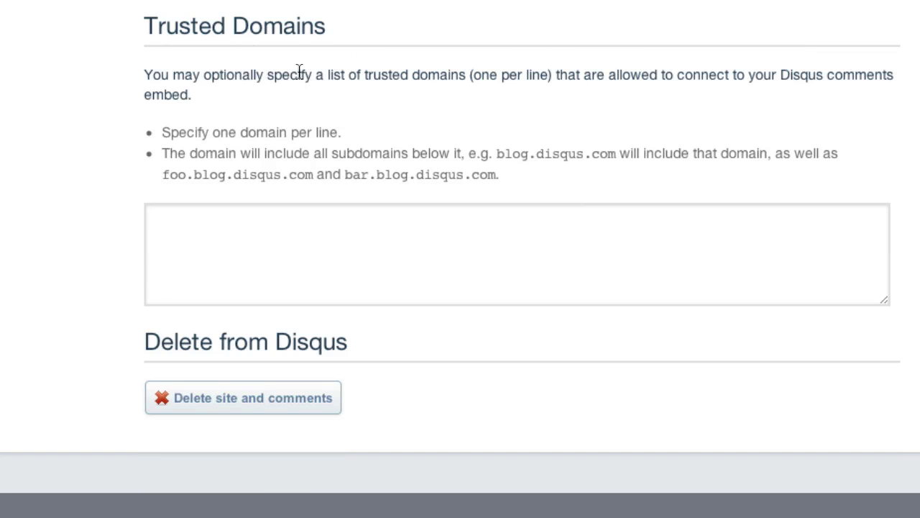
scroll(299, 69, "up", 2)
scroll(299, 72, "up", 2)
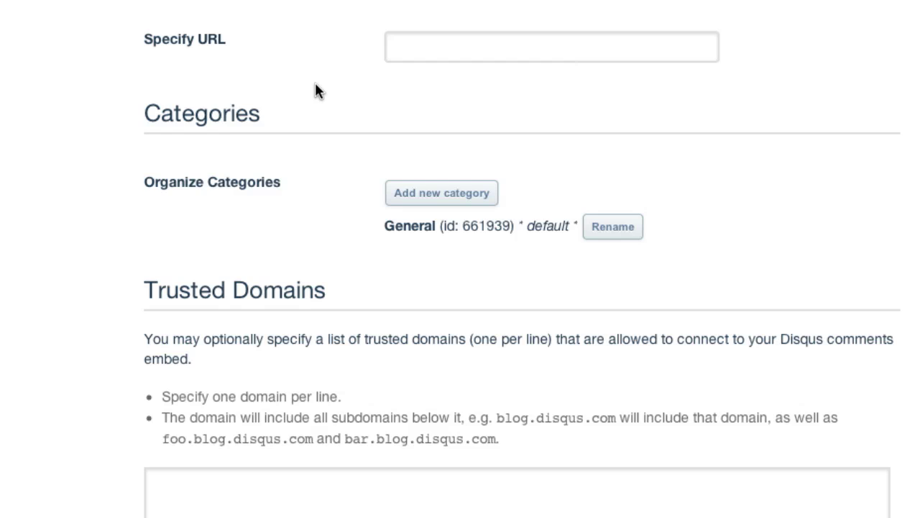
scroll(316, 90, "up", 4)
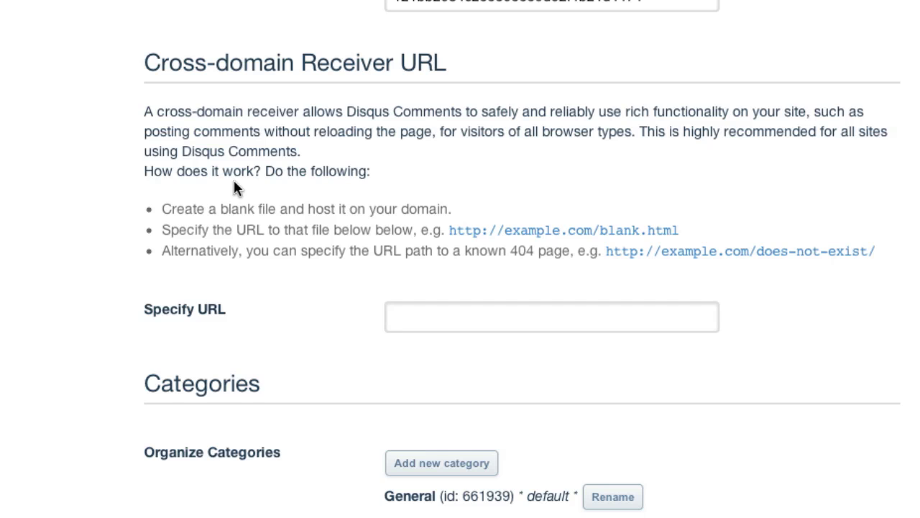
scroll(306, 162, "down", 2)
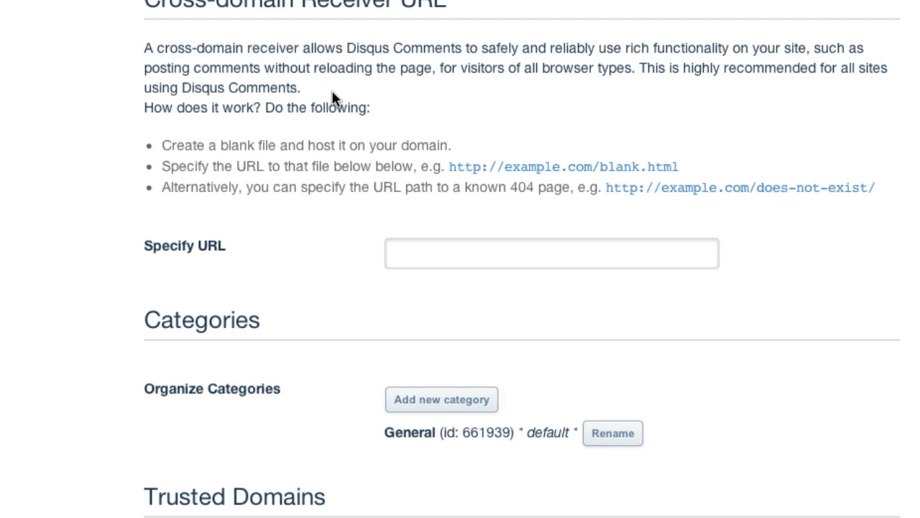
key("super+Tab")
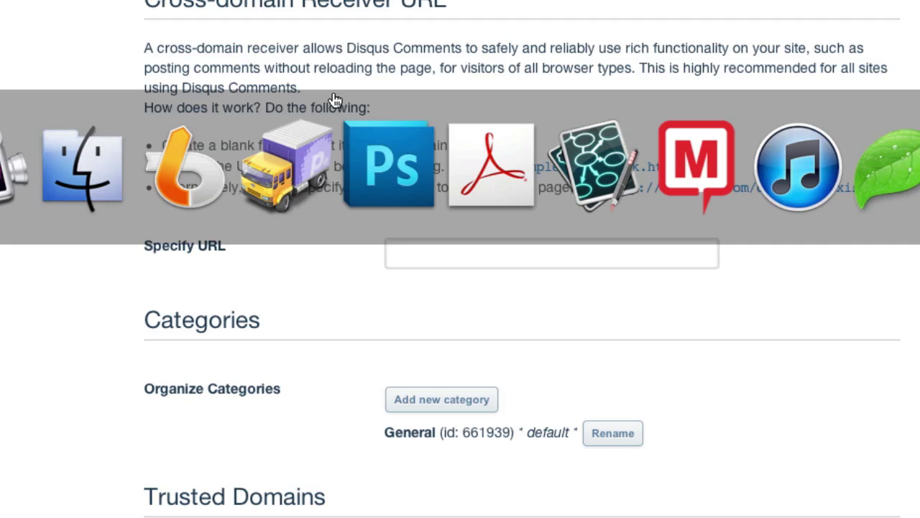
key("super+Tab")
key("super+Tab")
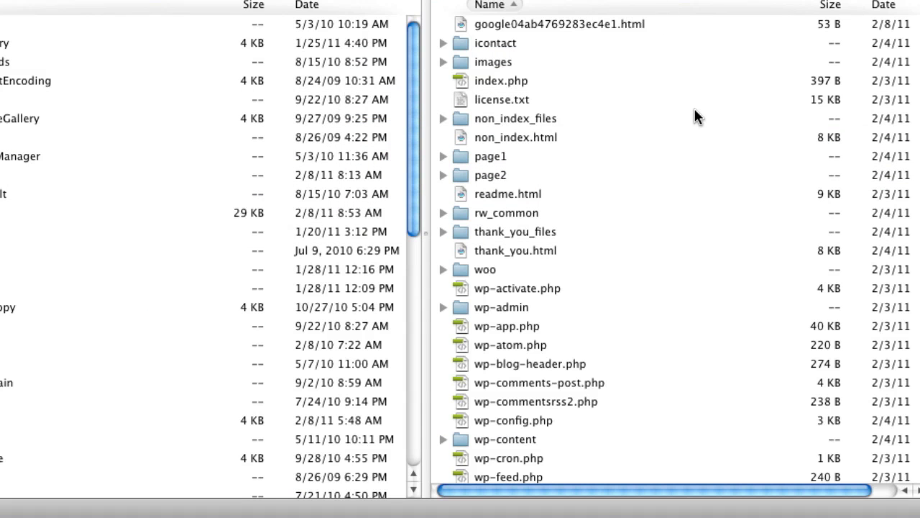
- Create an empty blank.html file in the website's server folder
right_click(695, 118)
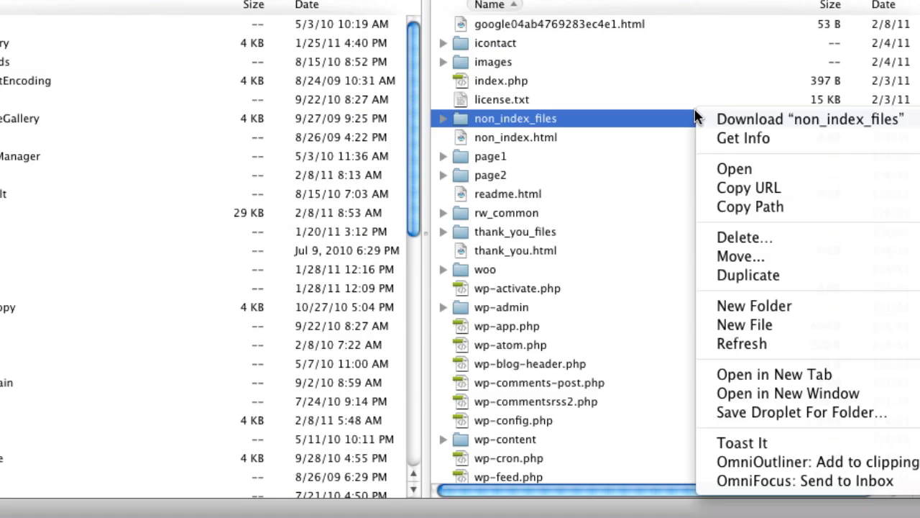
left_click(777, 325)
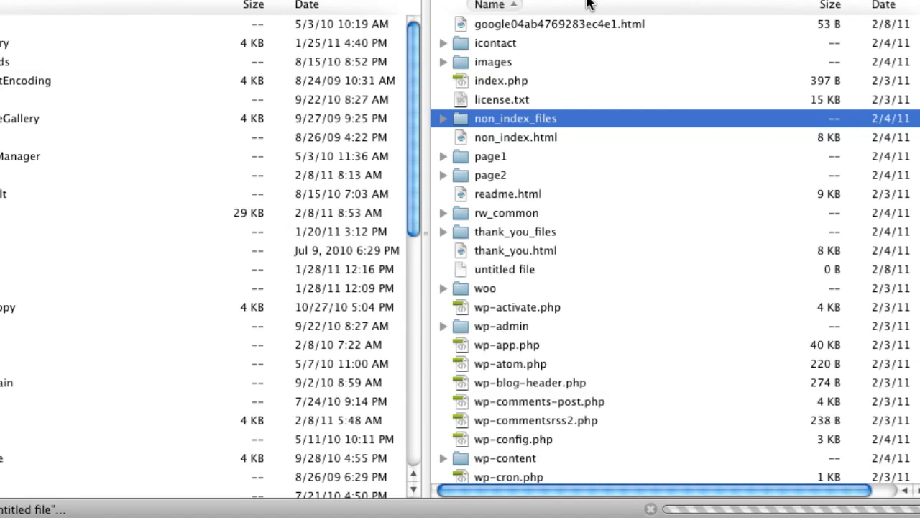
type("blank")
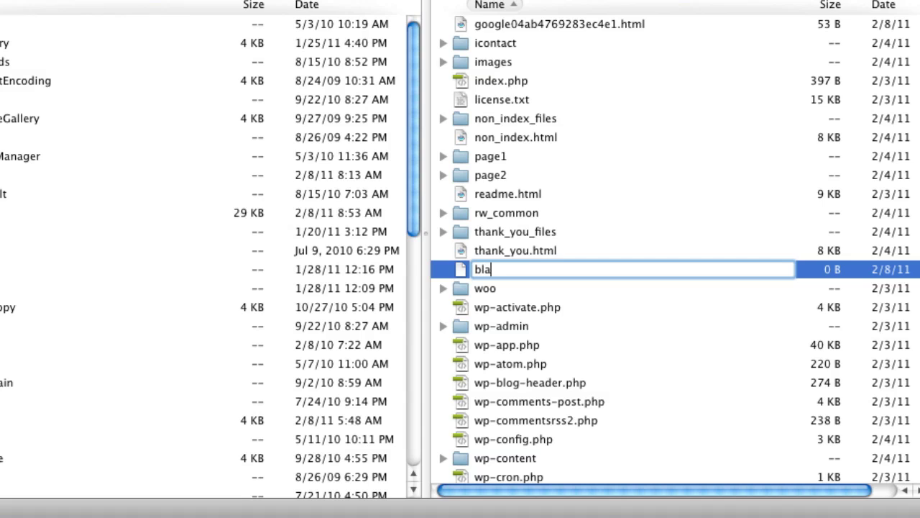
type(".html")
key("Return")
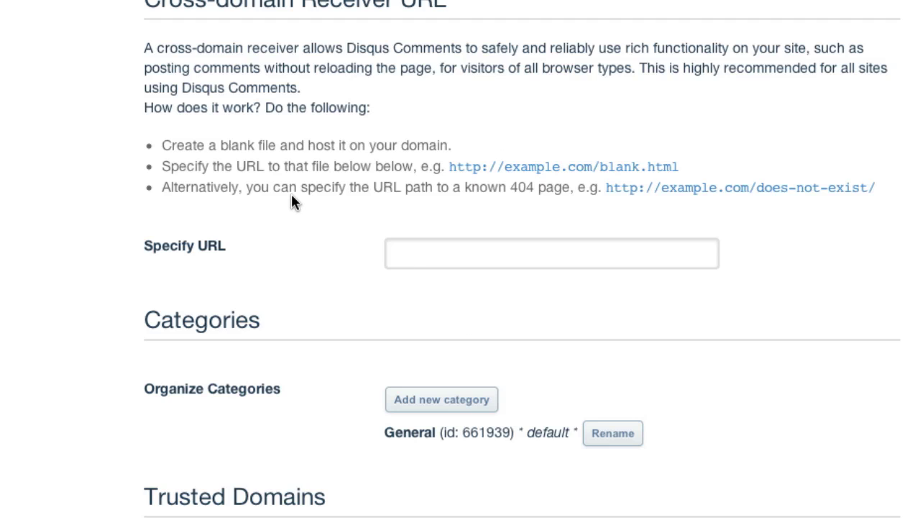
- Copy the example blank.html URL into Specify URL and change its domain to kaizenmarketer
scroll(402, 218, "down", 1)
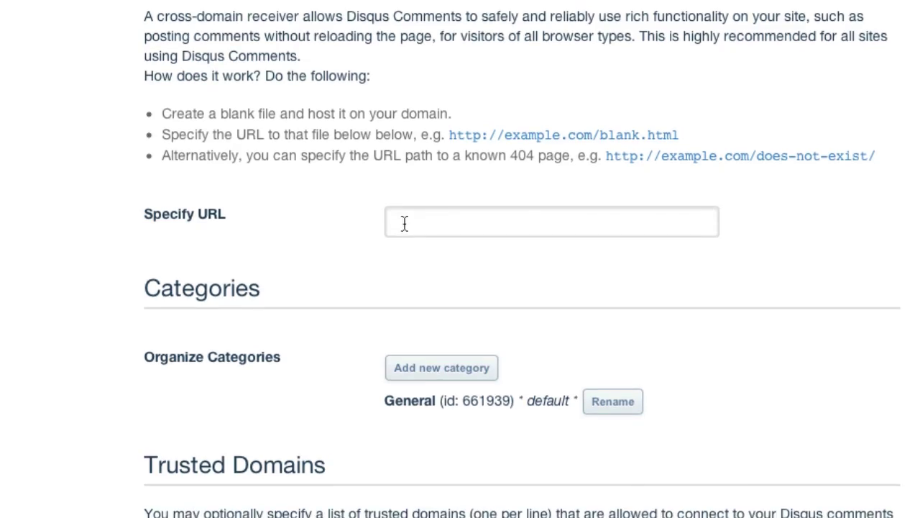
scroll(432, 209, "up", 3)
scroll(646, 169, "down", 5)
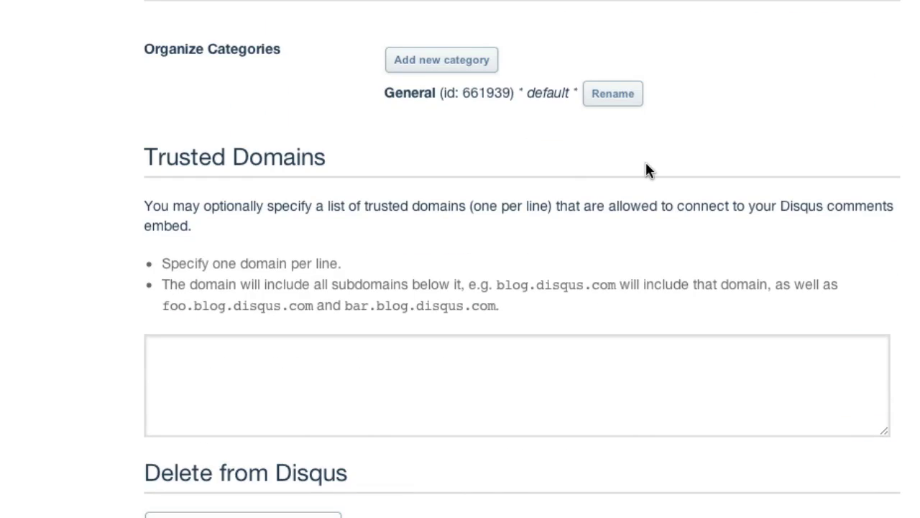
scroll(646, 170, "up", 10)
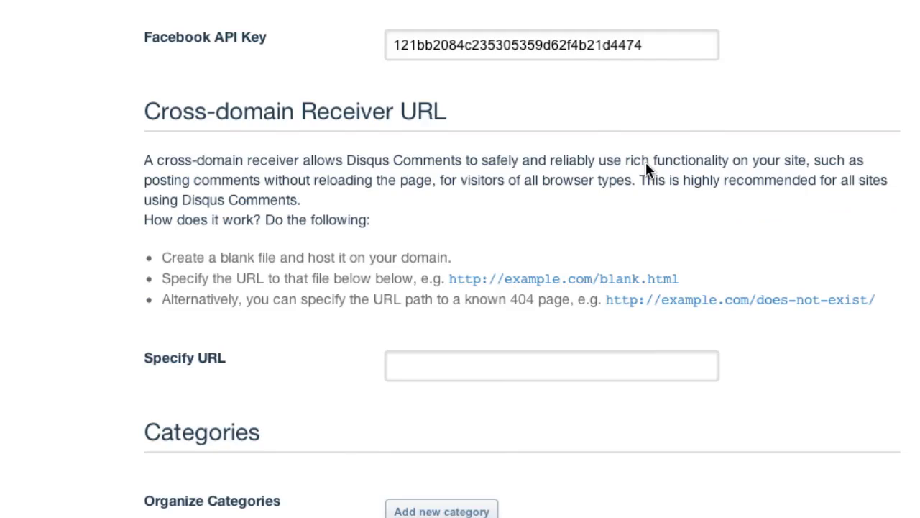
scroll(648, 170, "down", 3)
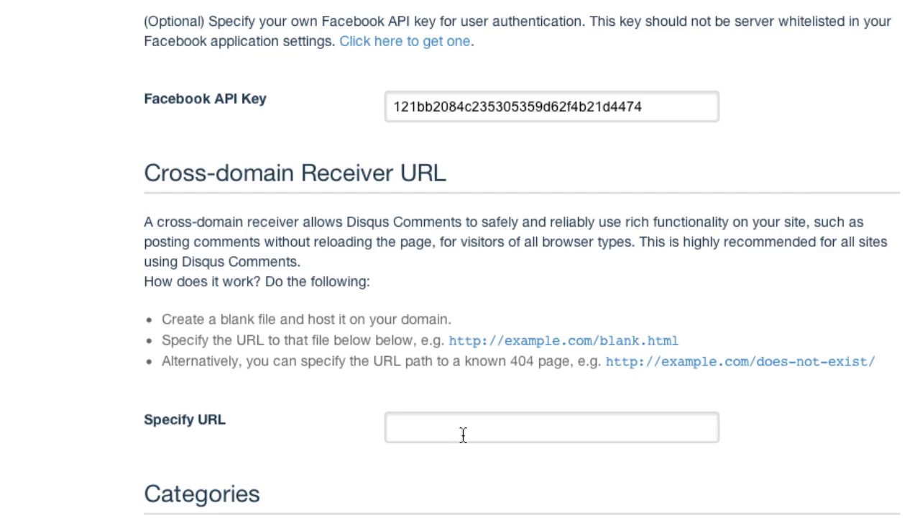
left_click_drag(675, 338, 449, 348)
key("ctrl+c")
left_click(444, 425)
key("ctrl+v")
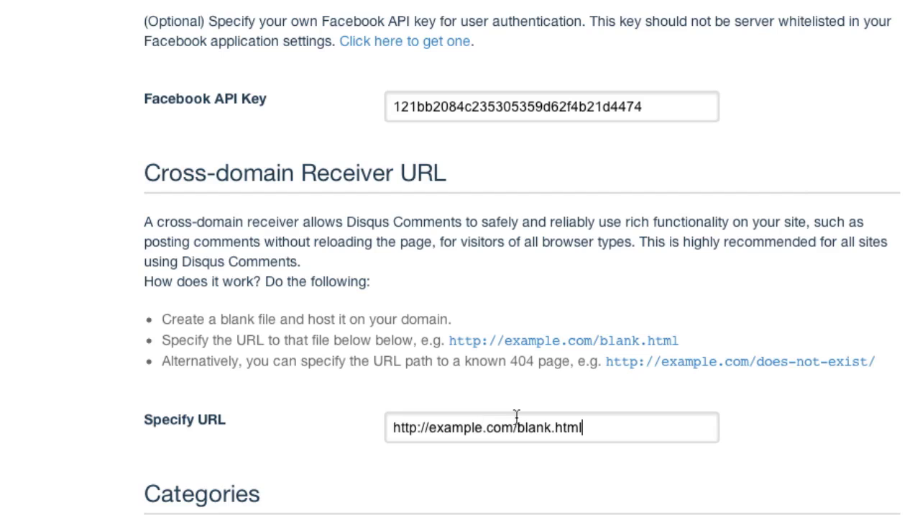
left_click(481, 427)
key("BackSpace")
key("BackSpace")
key("BackSpace")
key("BackSpace")
key("BackSpace")
key("BackSpace")
key("BackSpace")
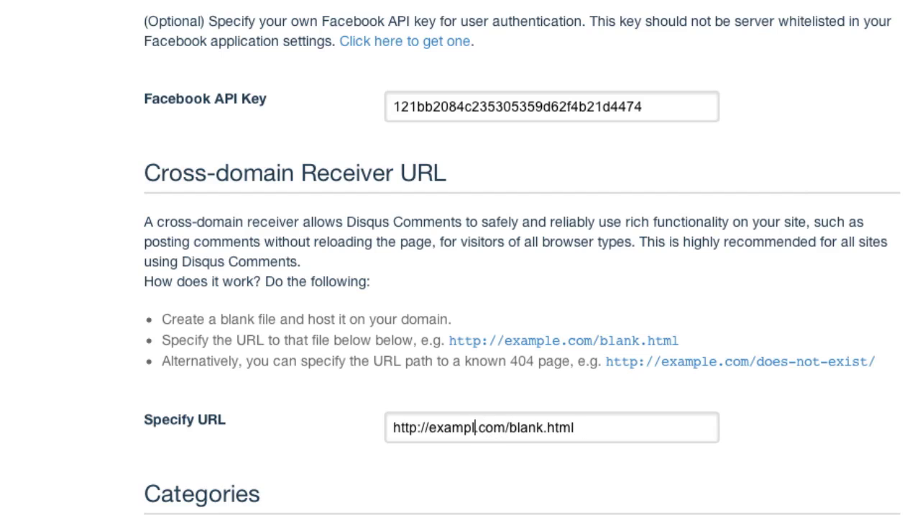
type("kai")
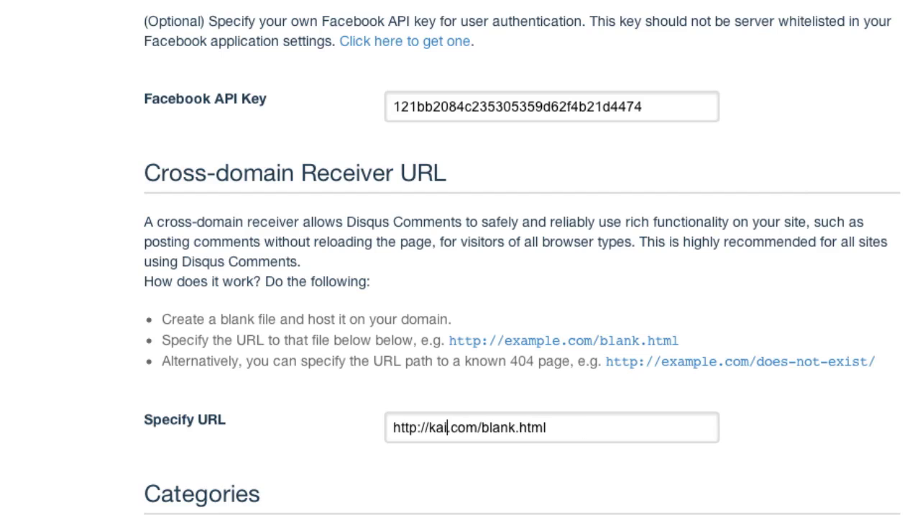
type("zenmarket")
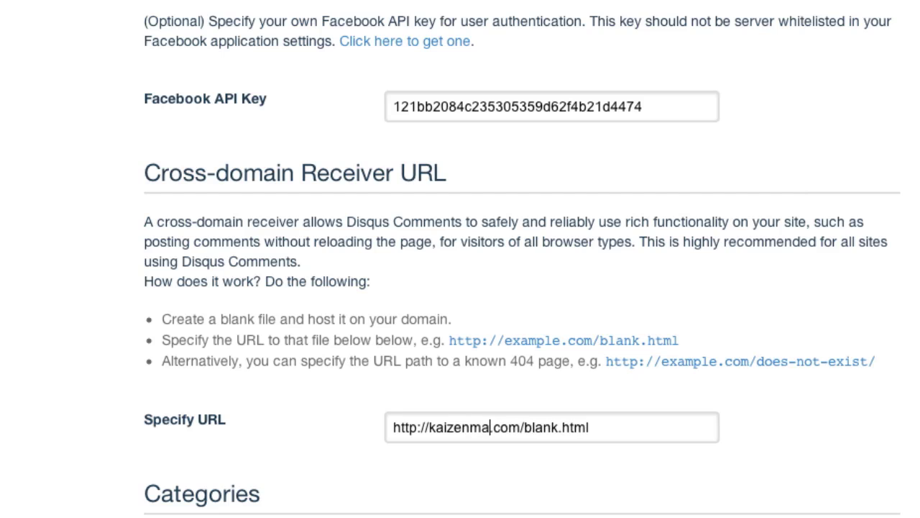
type("er")
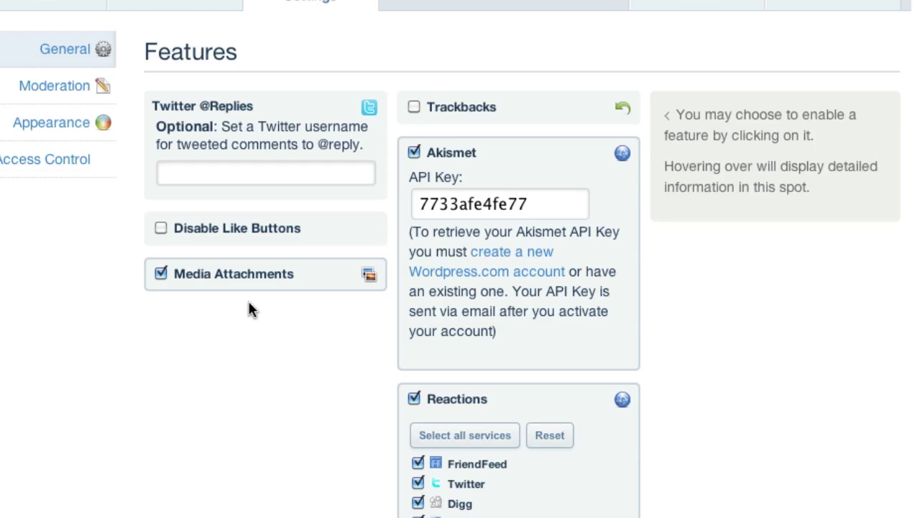
- Scroll through the Features, Reactions, Who Can Comment? and Basic Settings sections
mouse_move(231, 280)
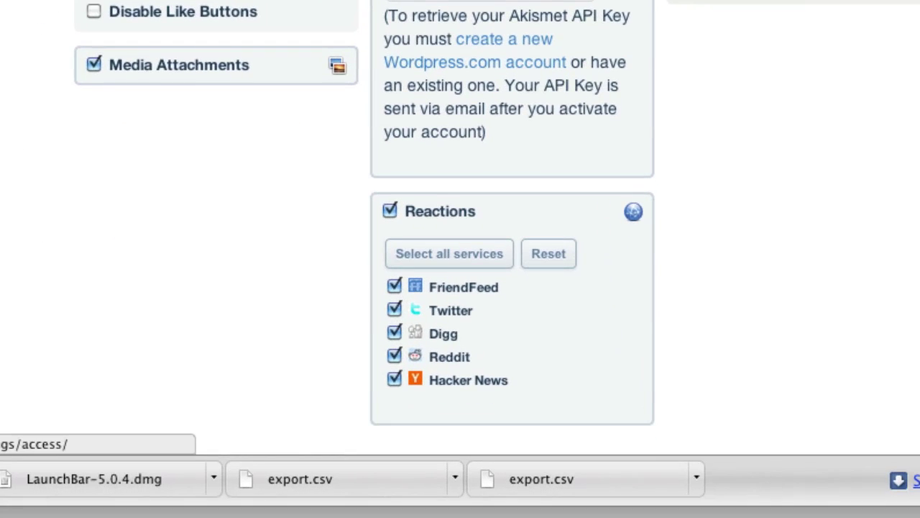
scroll(497, 227, "down", 1)
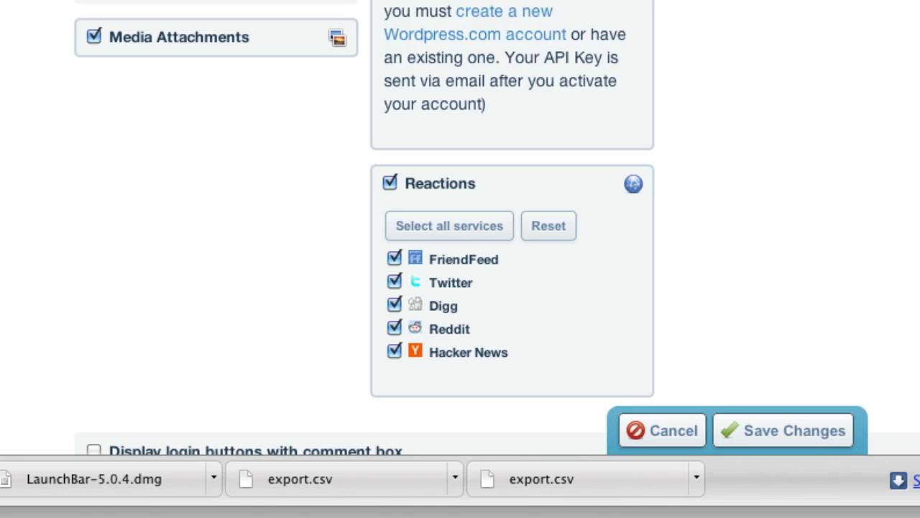
scroll(203, 172, "down", 10)
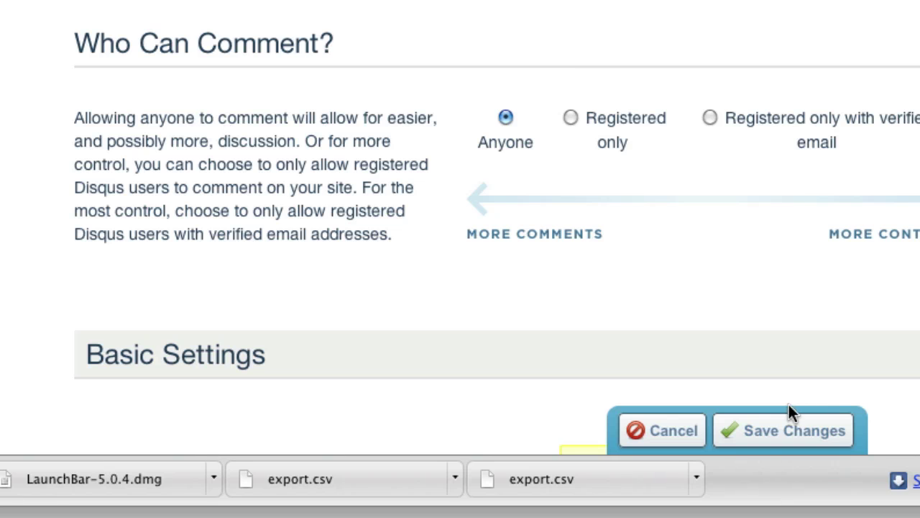
scroll(402, 79, "down", 6)
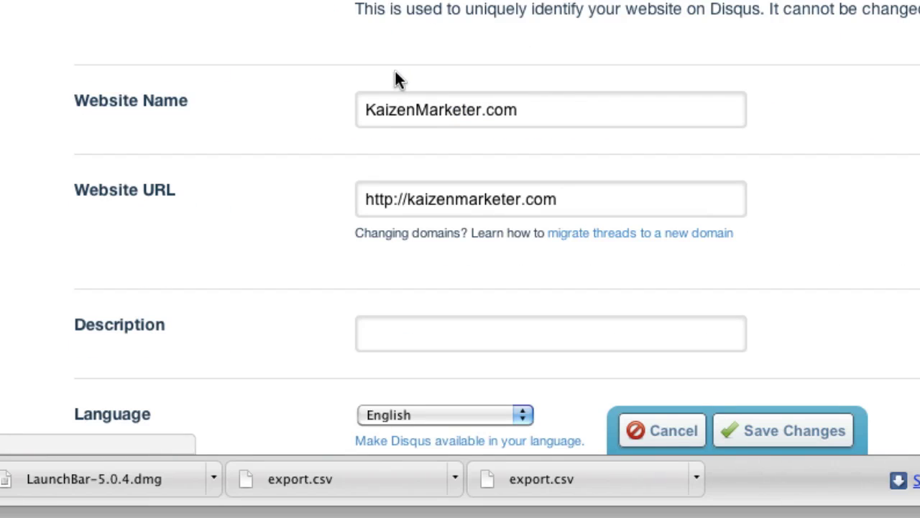
scroll(322, 70, "up", 10)
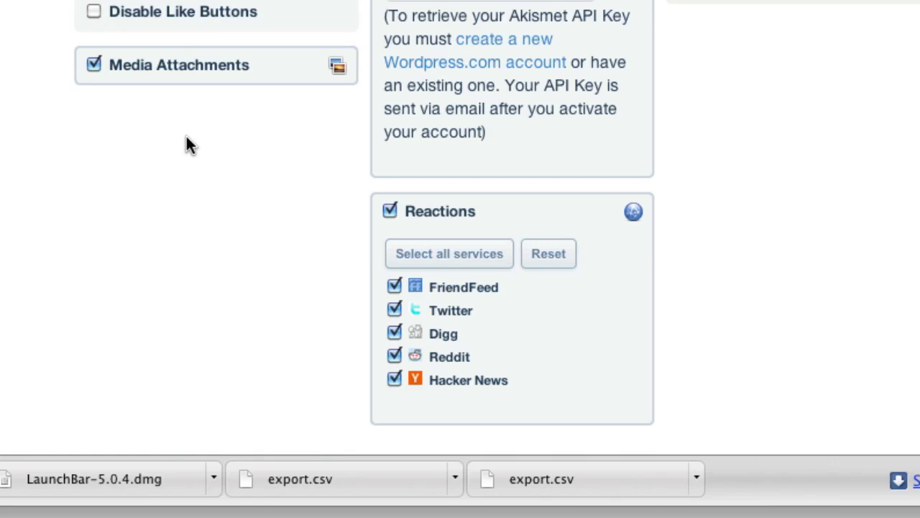
scroll(186, 136, "down", 5)
scroll(187, 145, "up", 1)
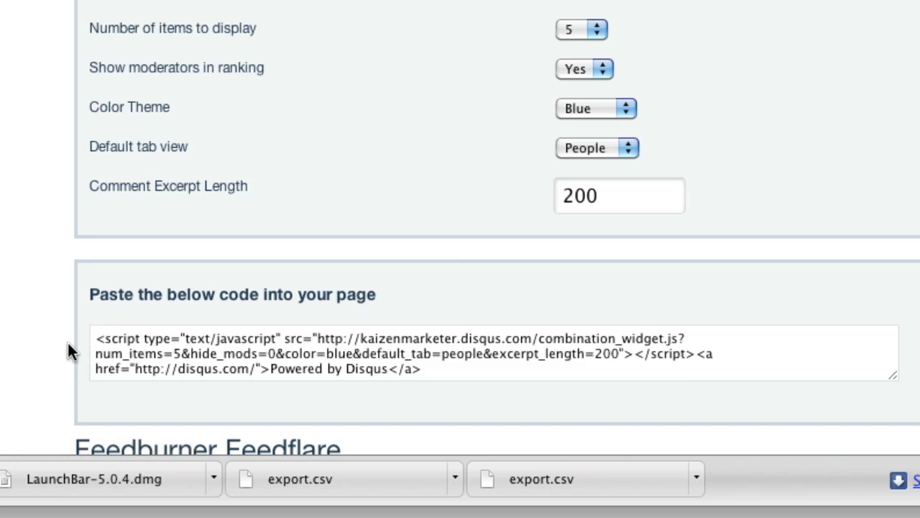
- Set the combination widget to show 20 items, then go to the Import / Export tools
scroll(68, 349, "down", 5)
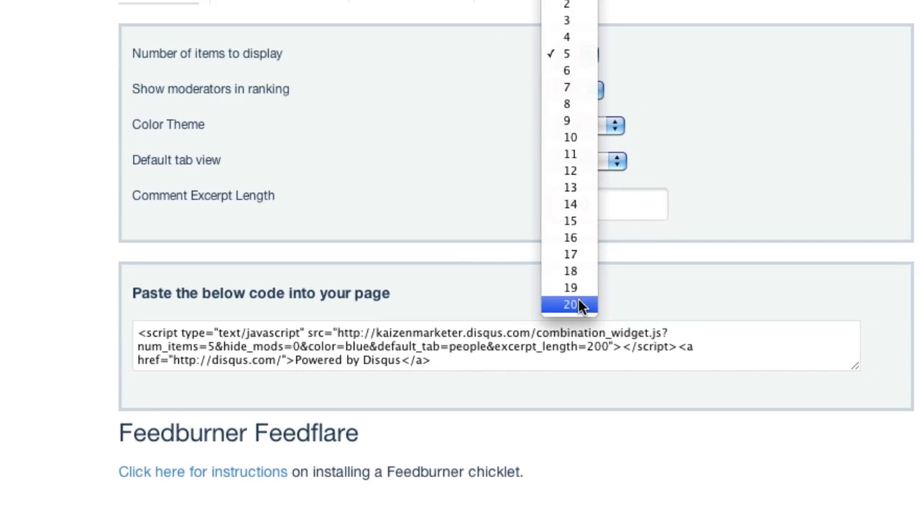
left_click(576, 53)
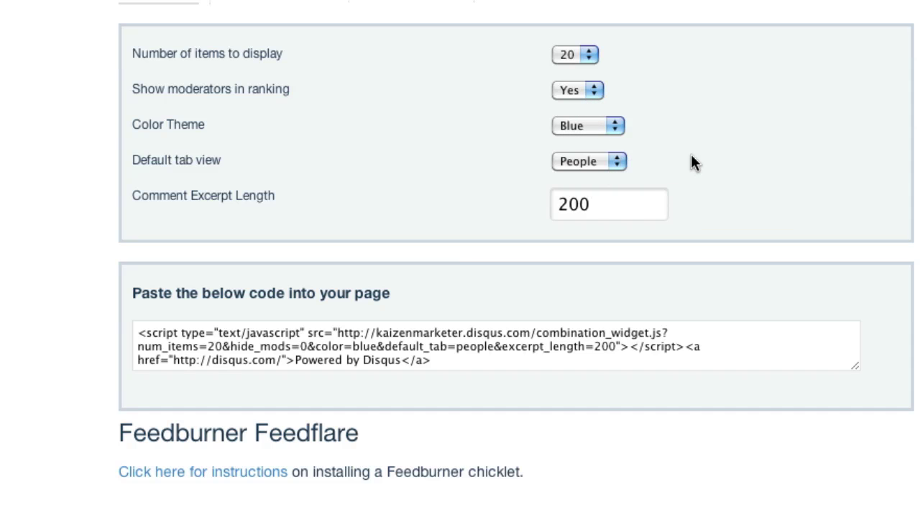
scroll(719, 154, "down", 1)
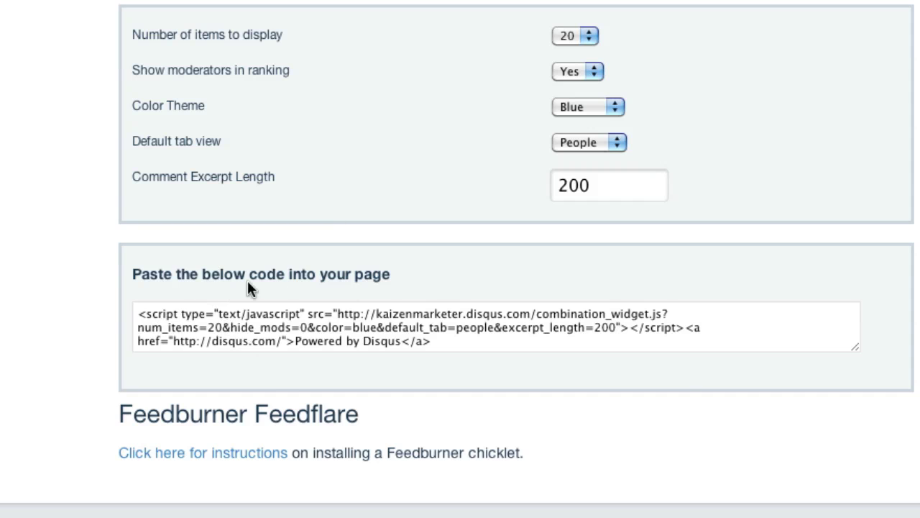
scroll(105, 236, "up", 5)
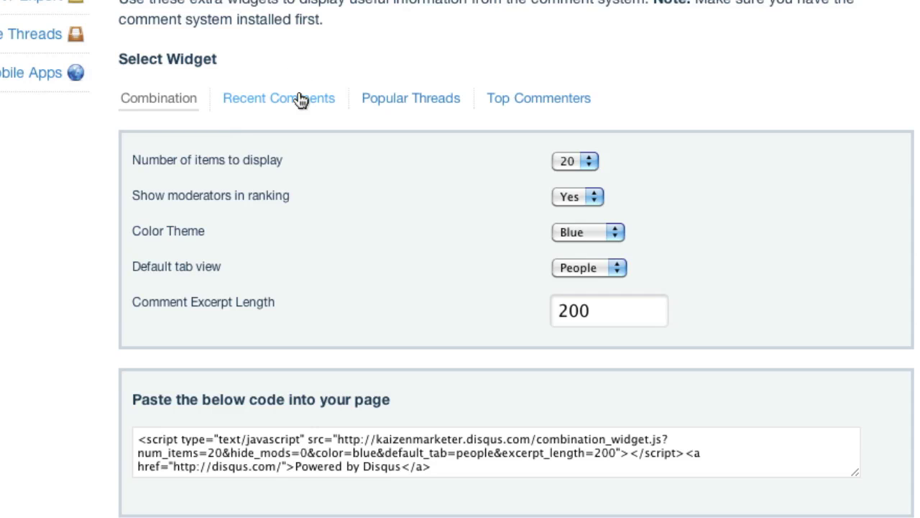
scroll(251, 98, "up", 1)
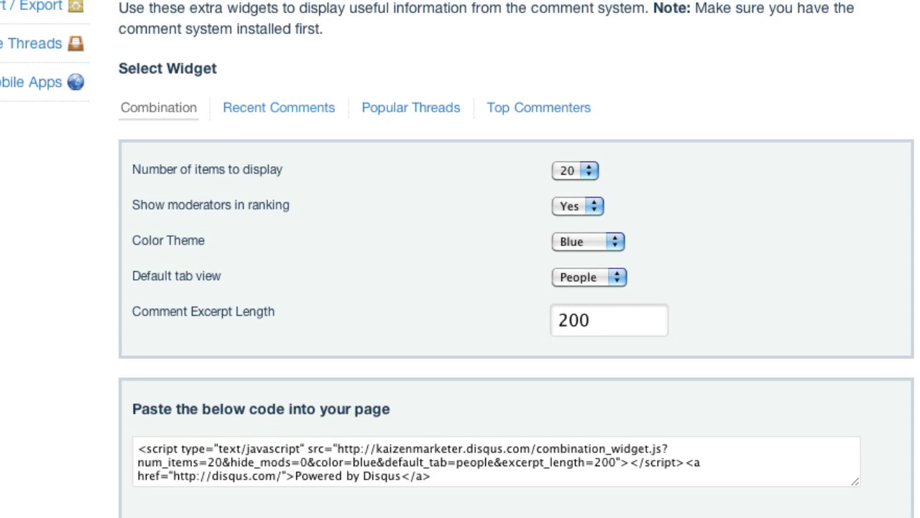
left_click(38, 11)
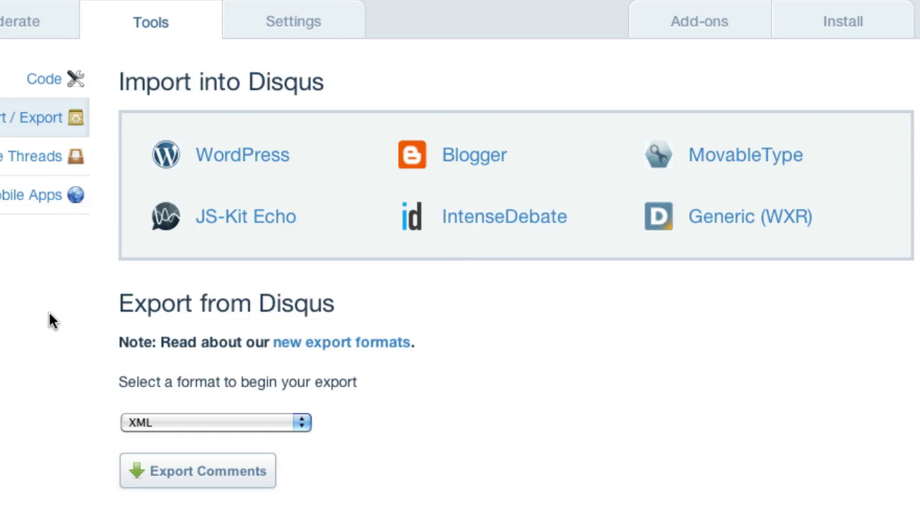
- Review the Migrate Threads tools, then return to the top of the General settings Features
left_click(34, 156)
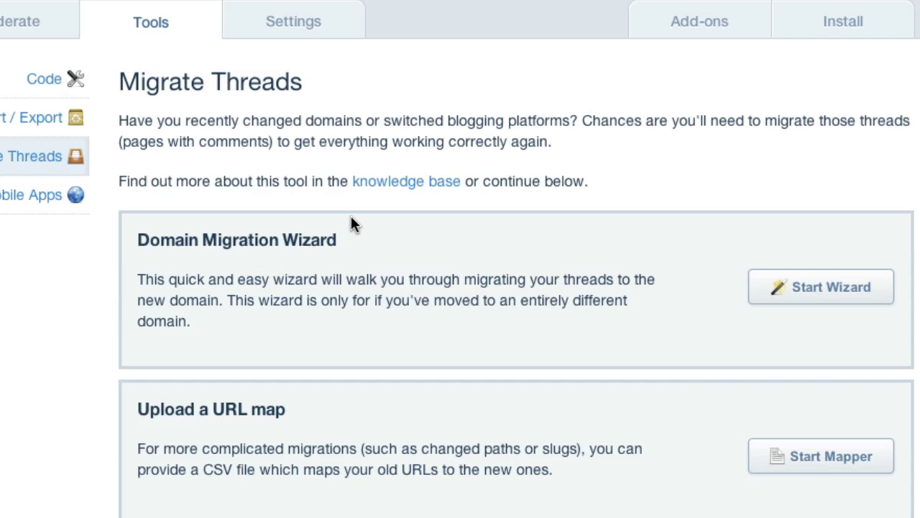
scroll(352, 221, "down", 2)
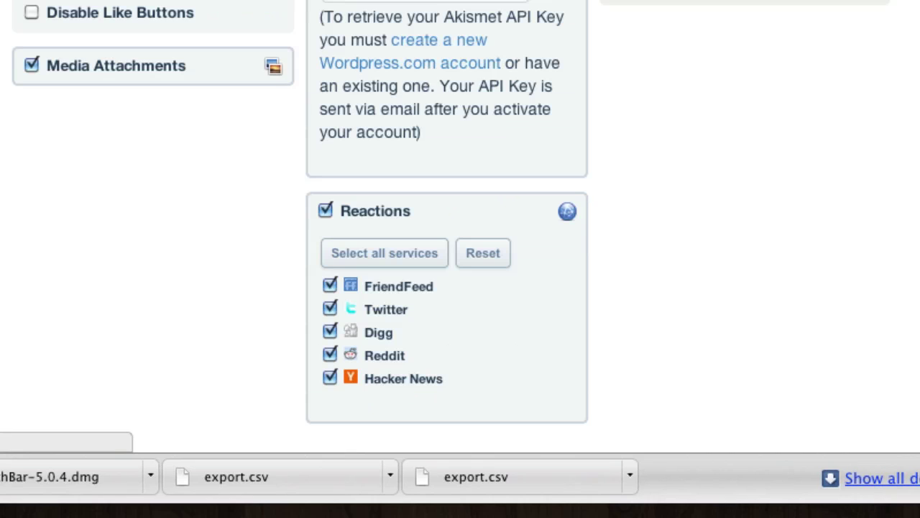
scroll(796, 45, "down", 10)
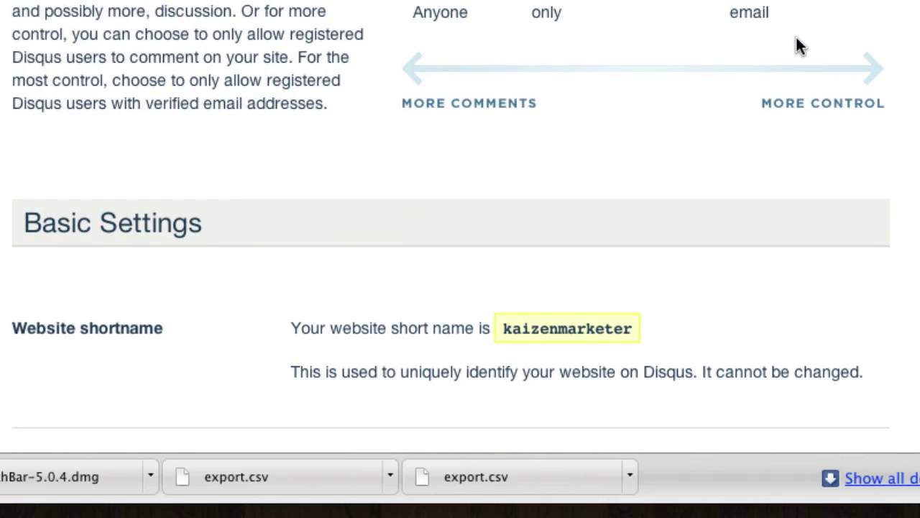
scroll(801, 46, "down", 1)
scroll(796, 45, "down", 3)
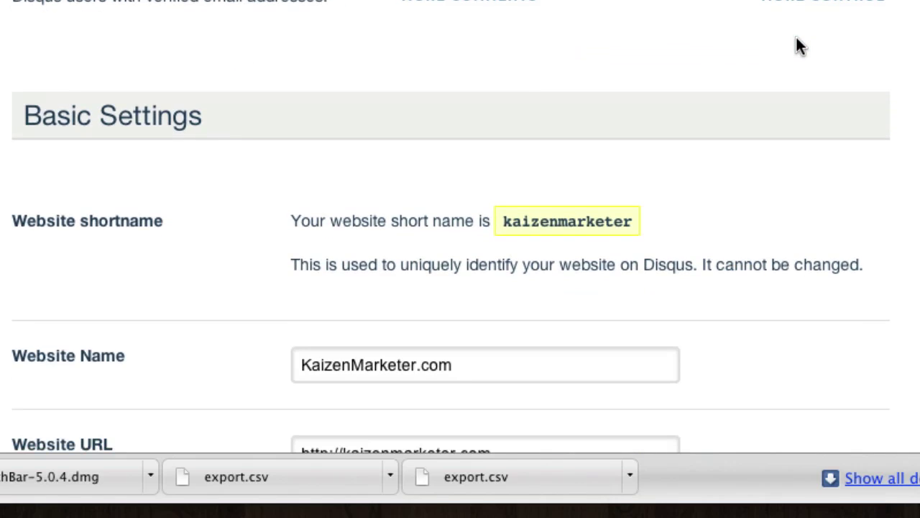
scroll(797, 45, "up", 8)
scroll(460, 259, "up", 5)
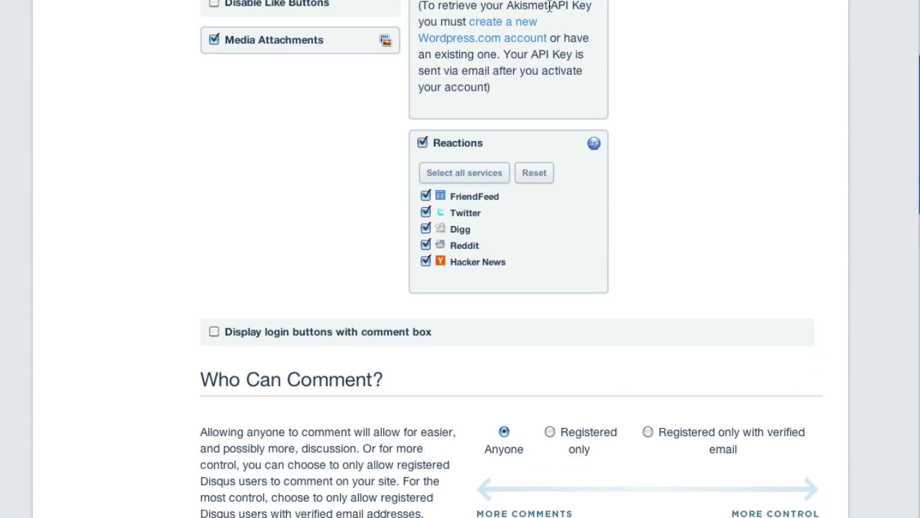
scroll(604, 102, "up", 5)
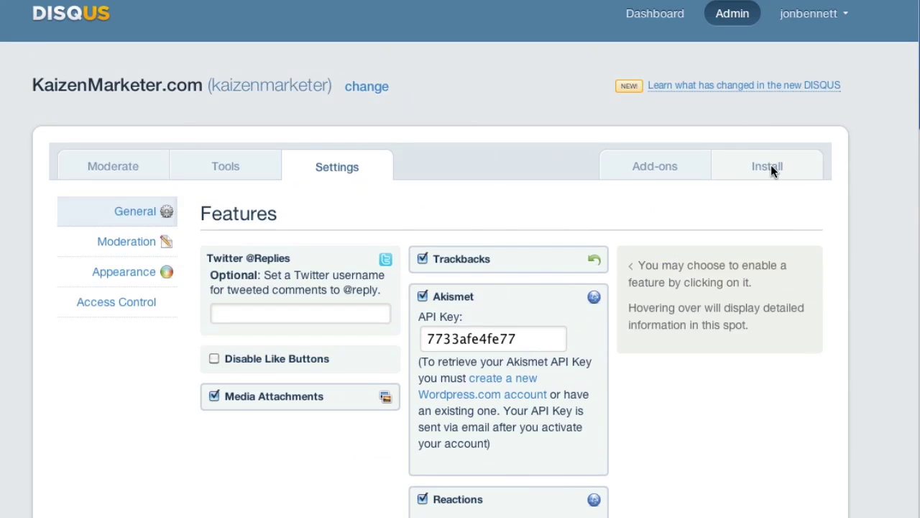
- Follow the site's WordPress install instructions to the Disqus Comment System plugin download page
left_click(771, 170)
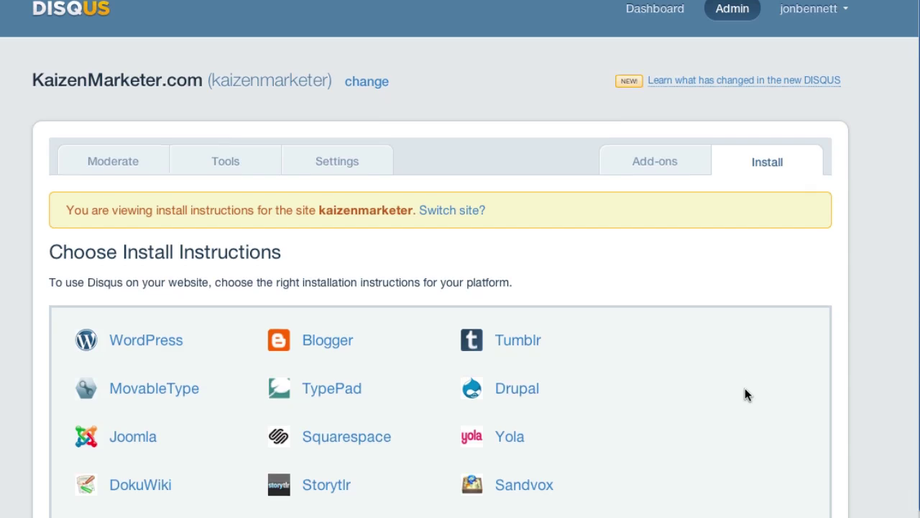
scroll(745, 393, "down", 3)
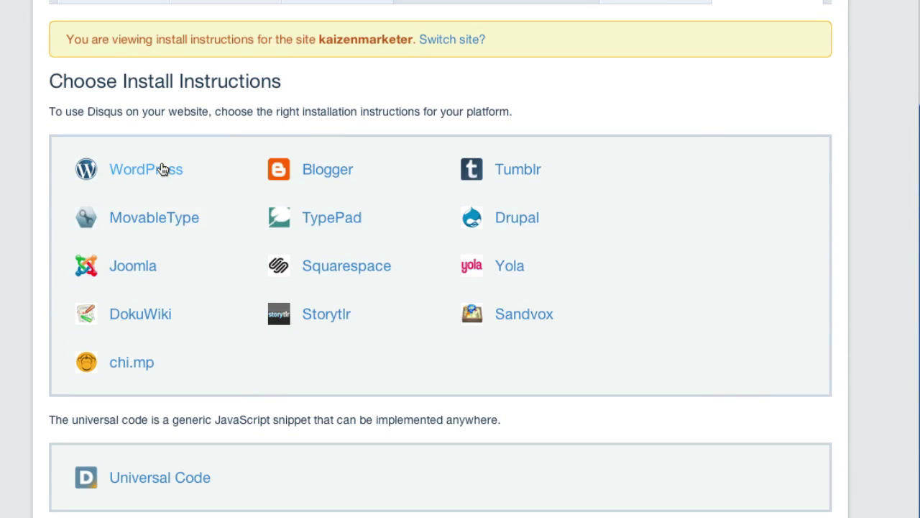
left_click(161, 169)
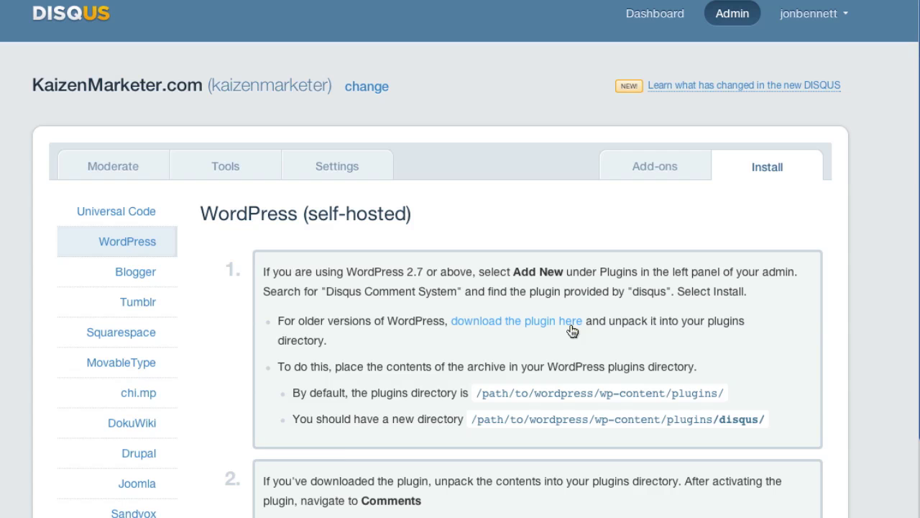
scroll(572, 330, "down", 3)
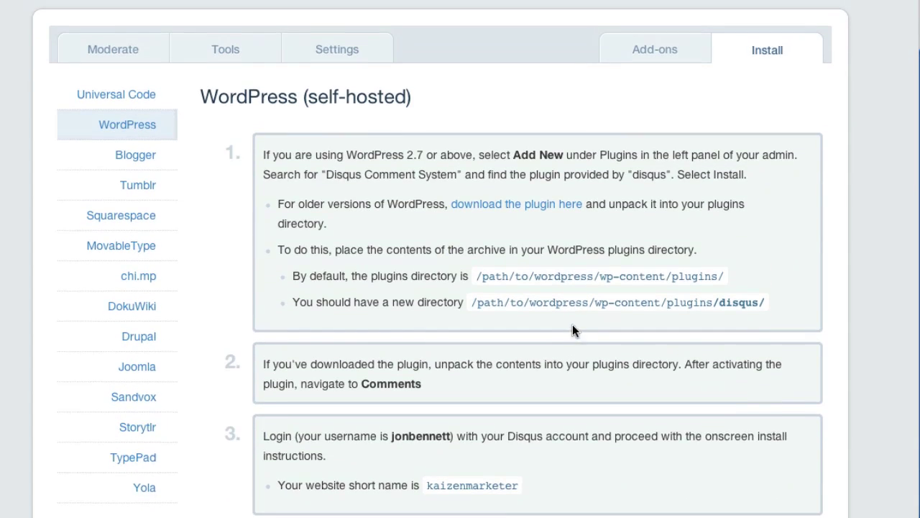
scroll(573, 325, "down", 1)
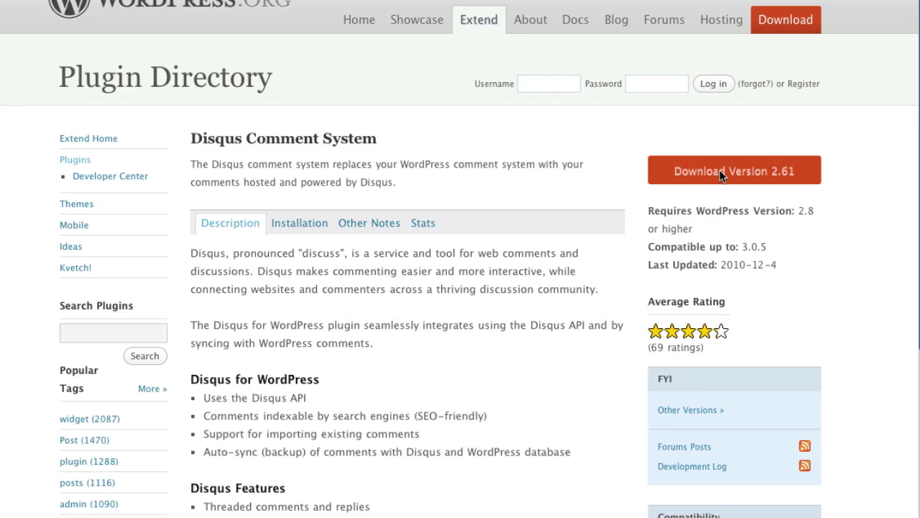
- Select the 'Disqus Comment System' plugin title on its Plugin Directory page
left_click_drag(382, 140, 195, 141)
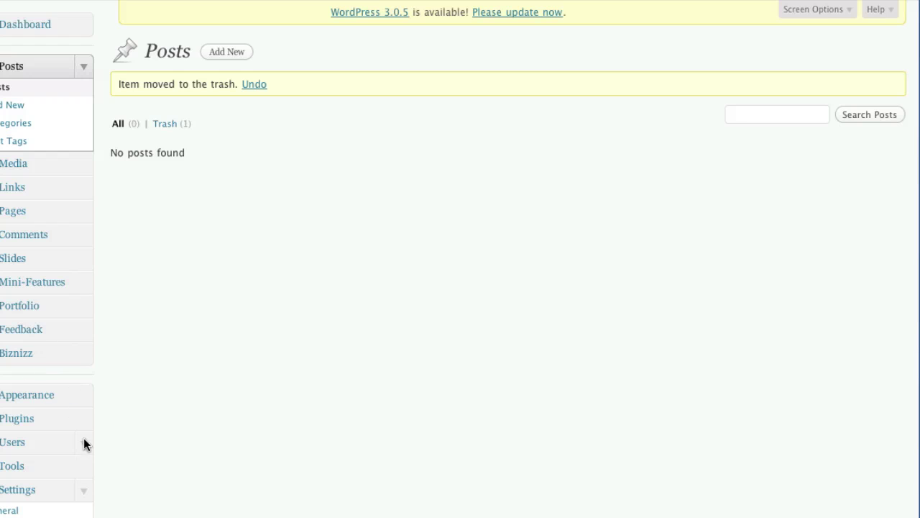
- Search Plugins > Add New for Disqus Comment System and install it, confirming the prompt
left_click(84, 422)
left_click(72, 167)
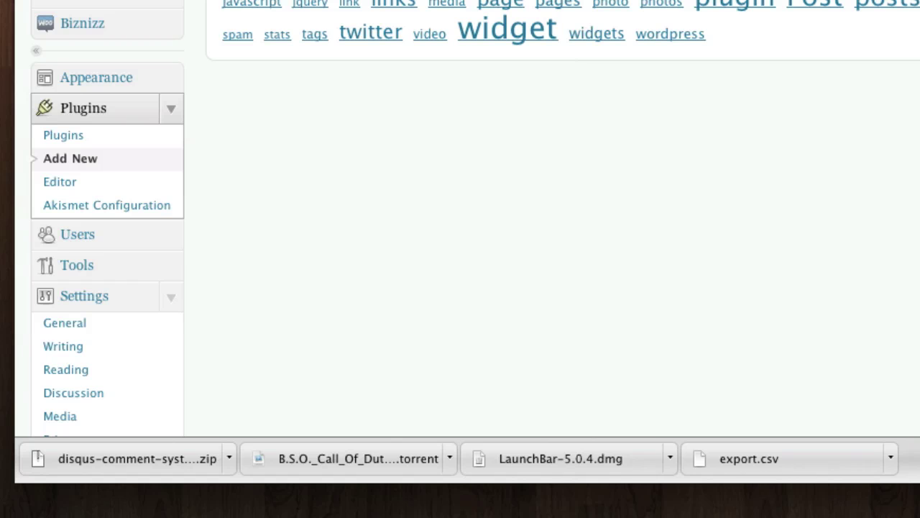
key("Return")
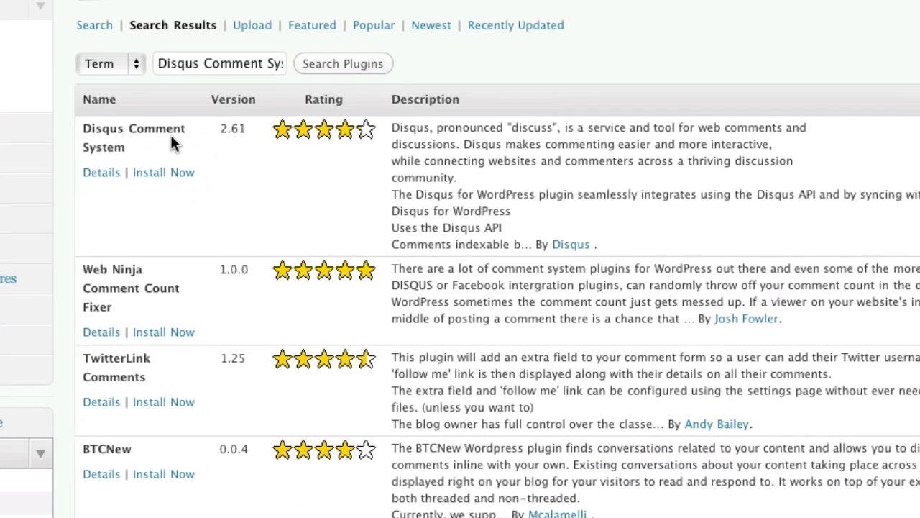
left_click(168, 174)
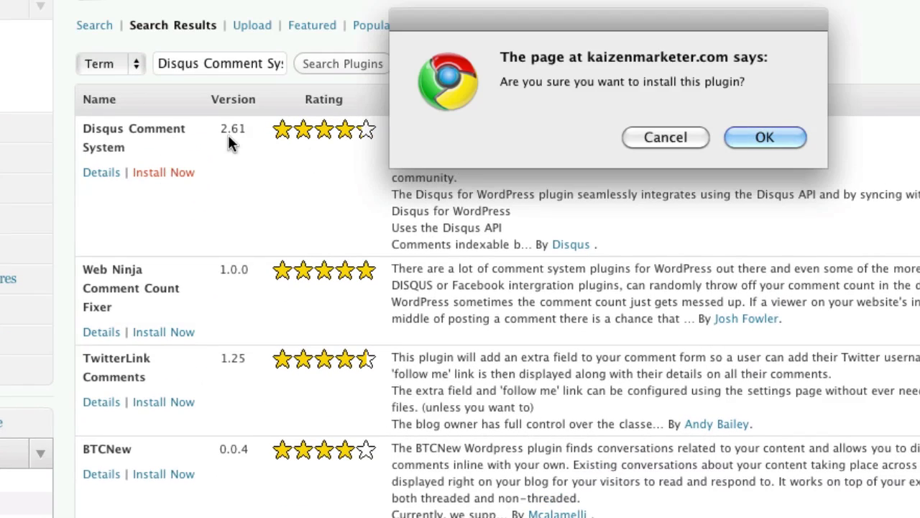
left_click(782, 143)
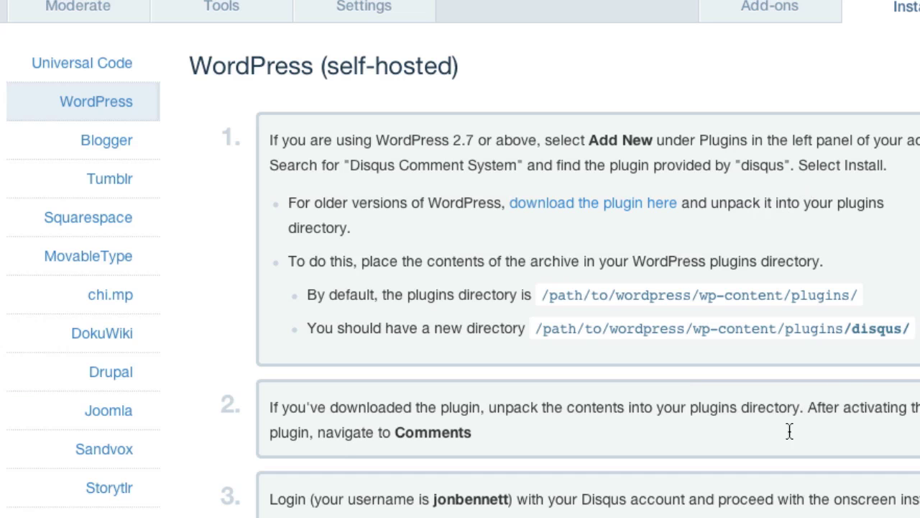
scroll(797, 396, "down", 3)
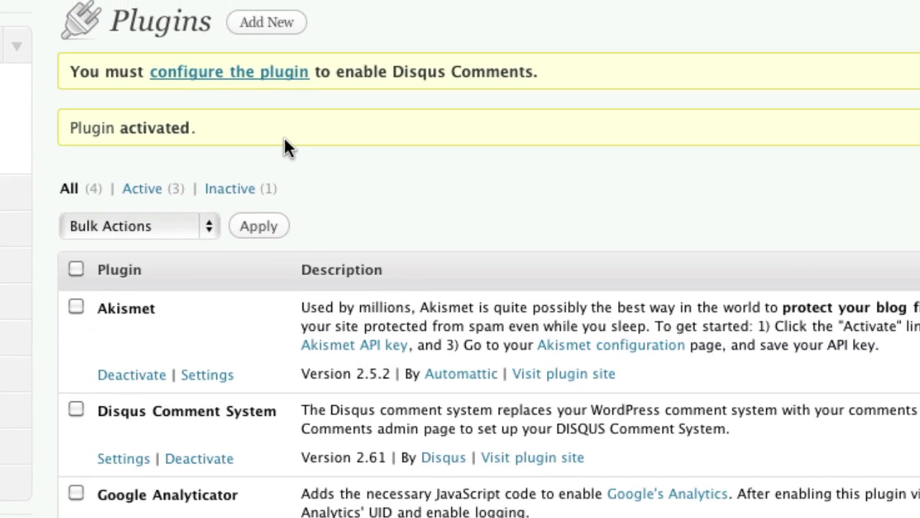
- Upgrade the Disqus plugin, sign in with the Disqus username and password, and choose KaizenMarketer.com
left_click(278, 79)
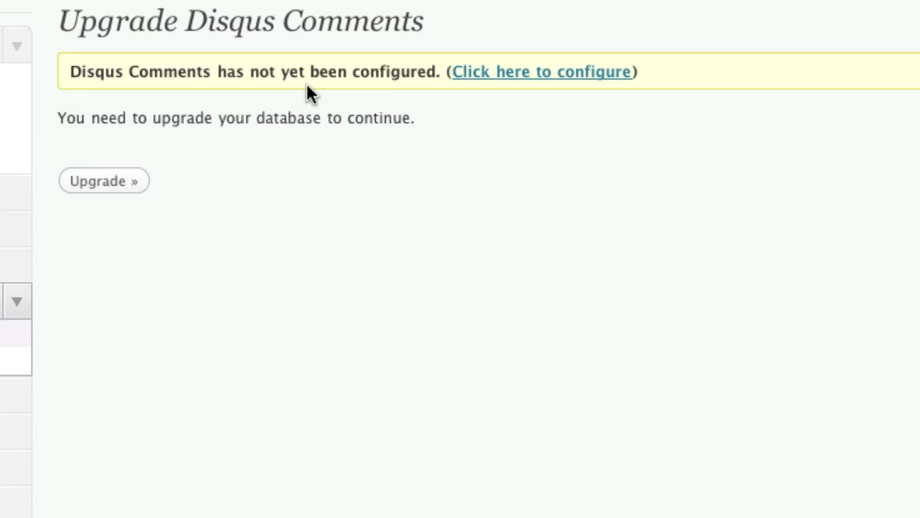
left_click(101, 181)
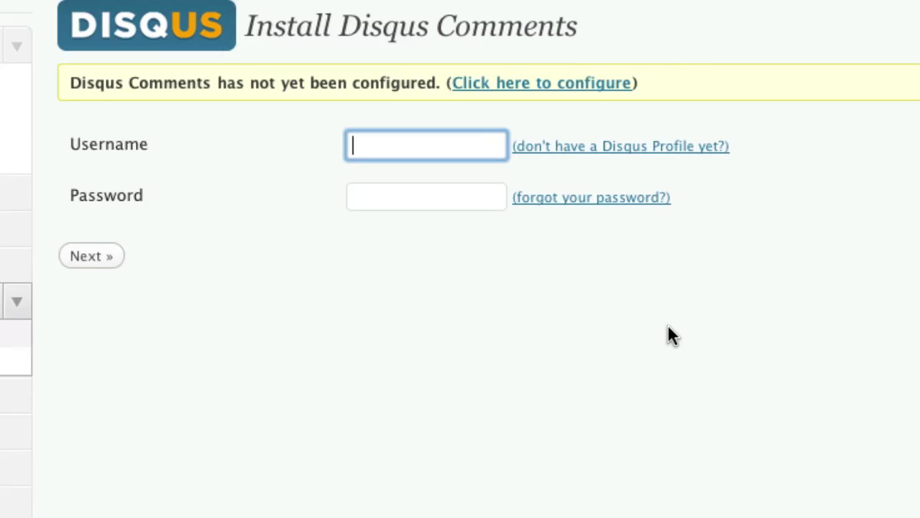
type("jonbennett")
key("Tab")
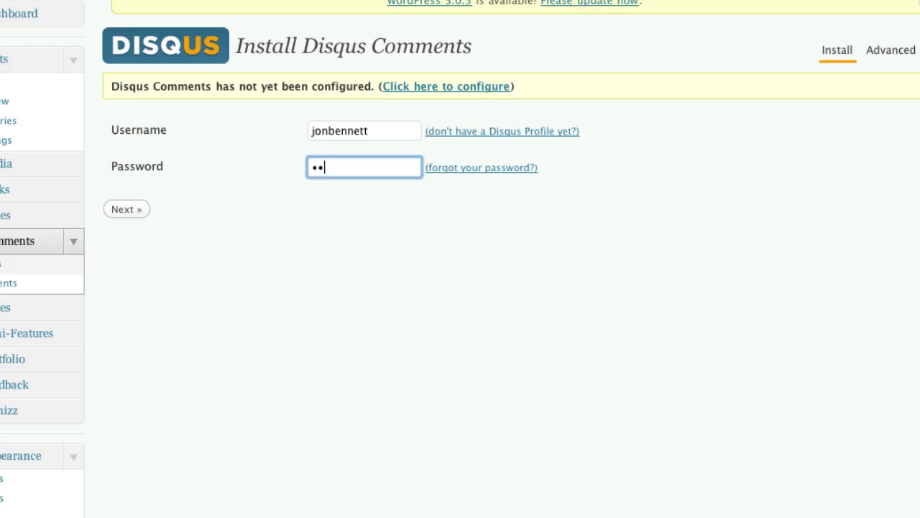
type("•••••")
key("Return")
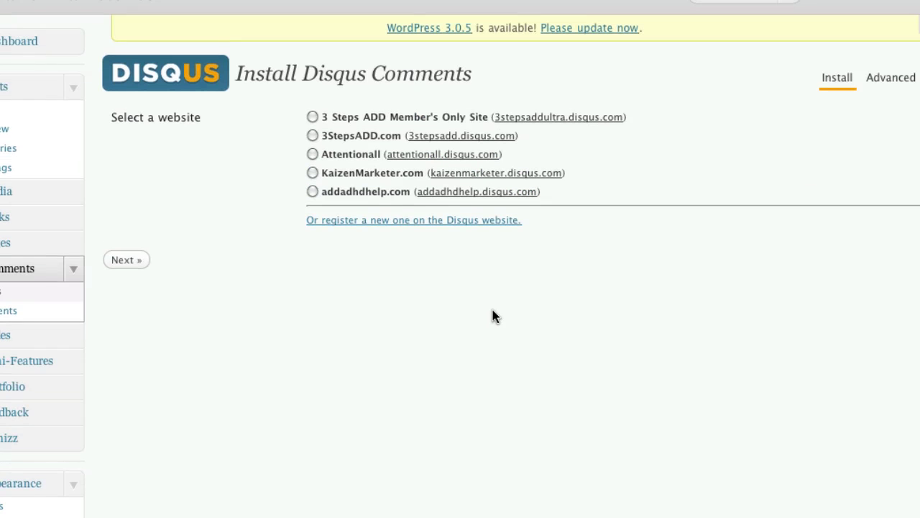
left_click(312, 172)
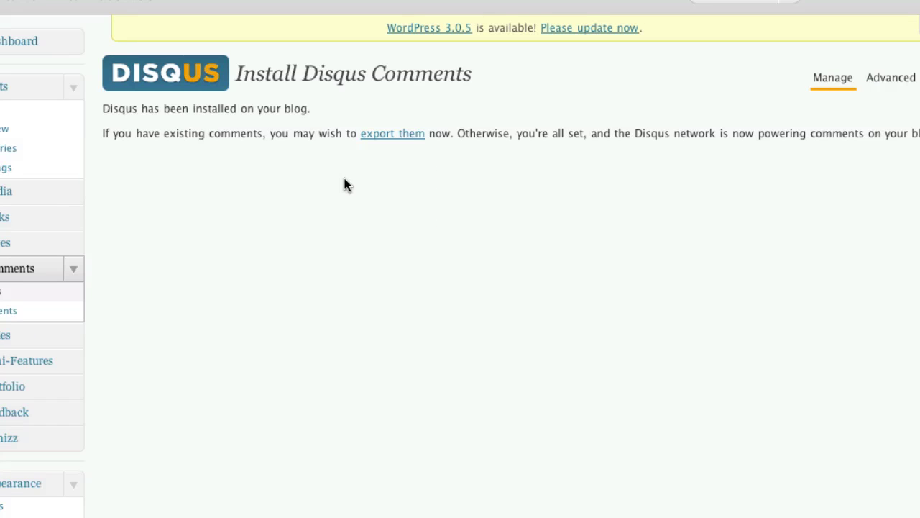
- Open the Disqus plugin's advanced options and scroll through its settings
left_click(897, 78)
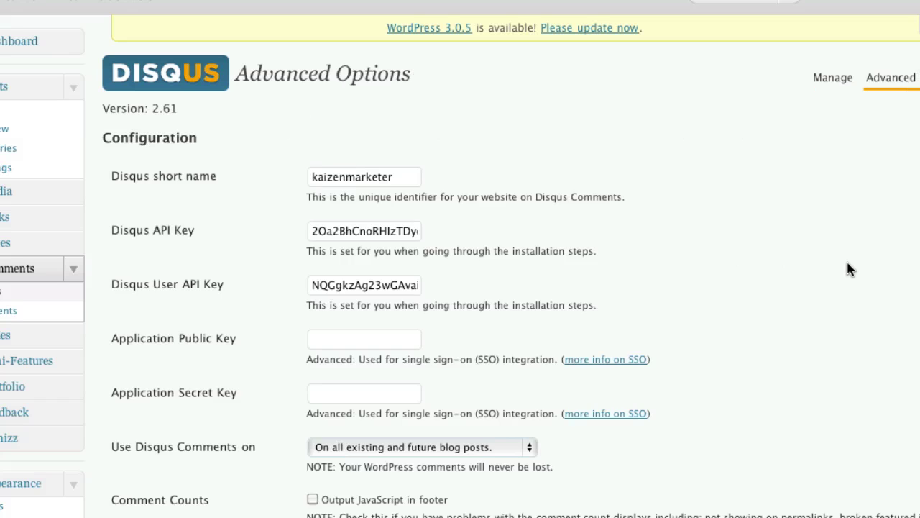
scroll(846, 267, "down", 2)
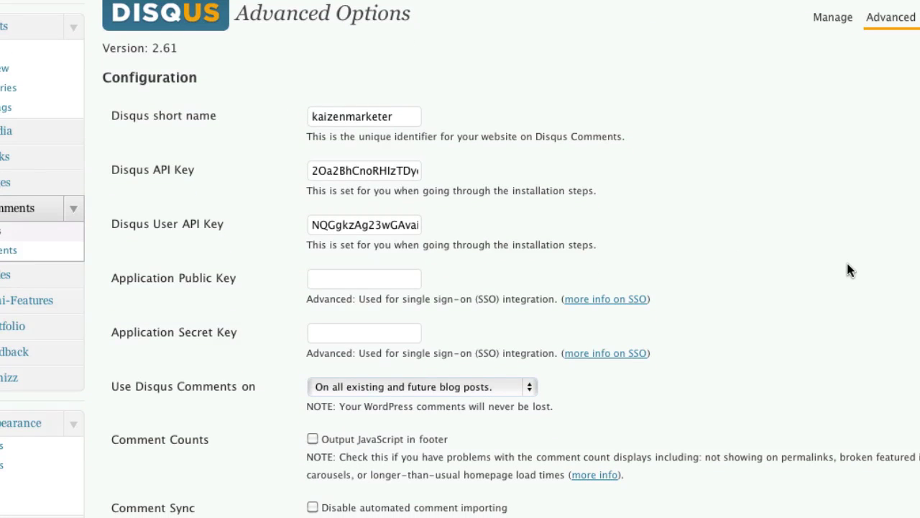
scroll(848, 267, "down", 6)
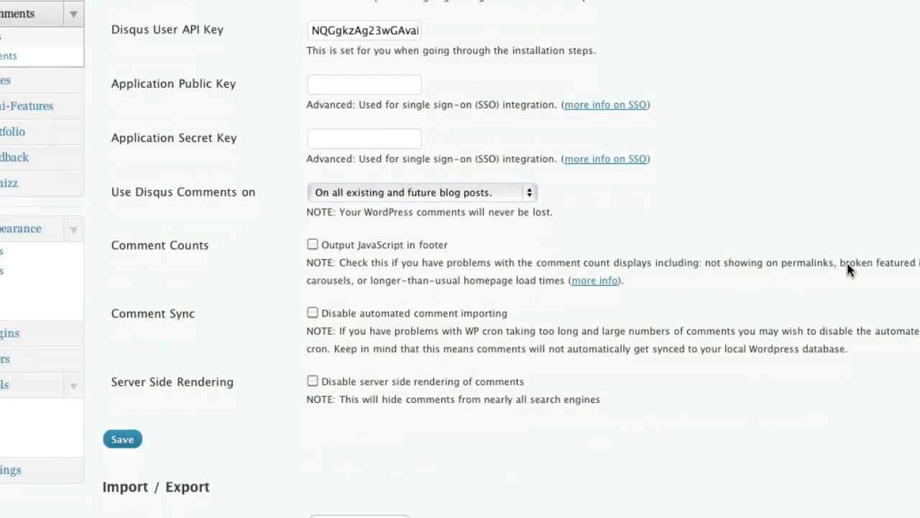
scroll(848, 269, "down", 2)
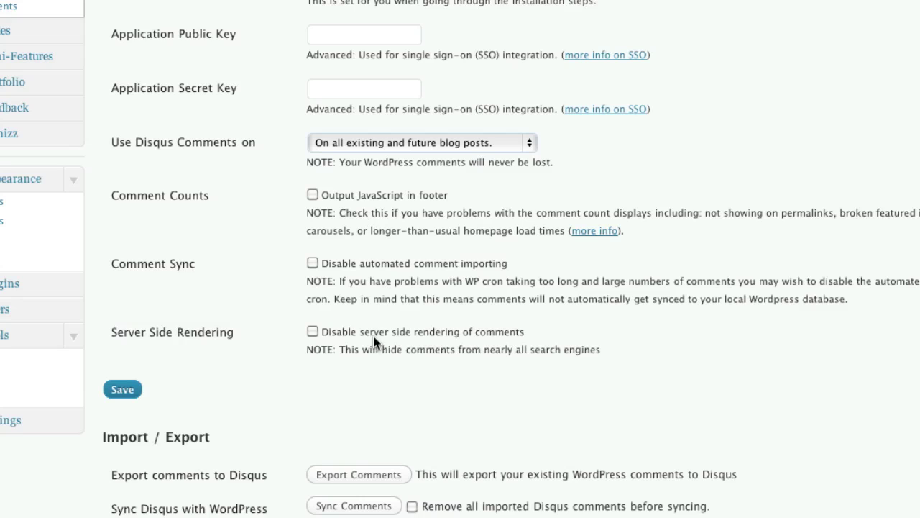
scroll(463, 341, "down", 3)
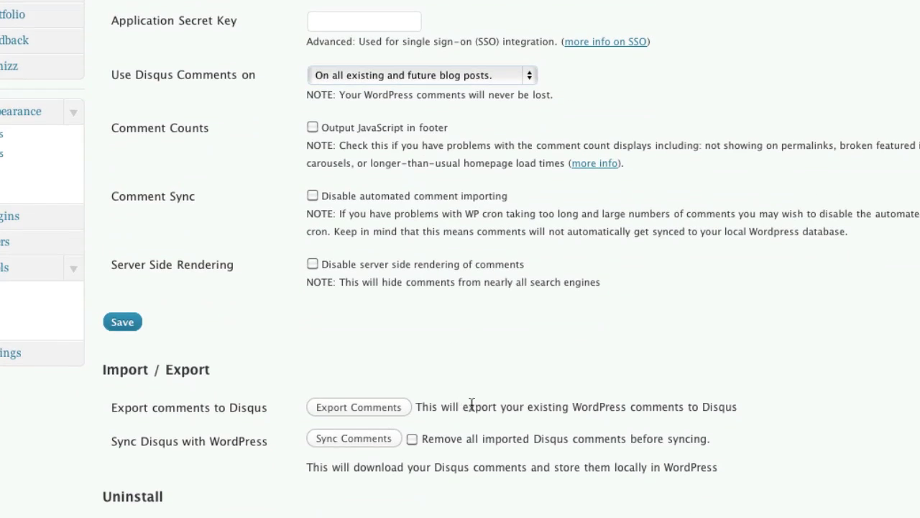
scroll(464, 401, "down", 8)
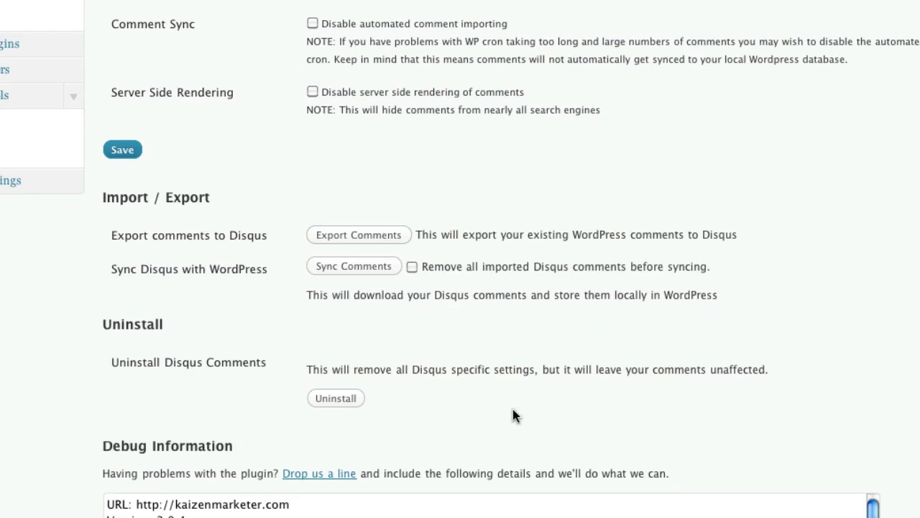
scroll(890, 420, "up", 20)
scroll(890, 419, "up", 5)
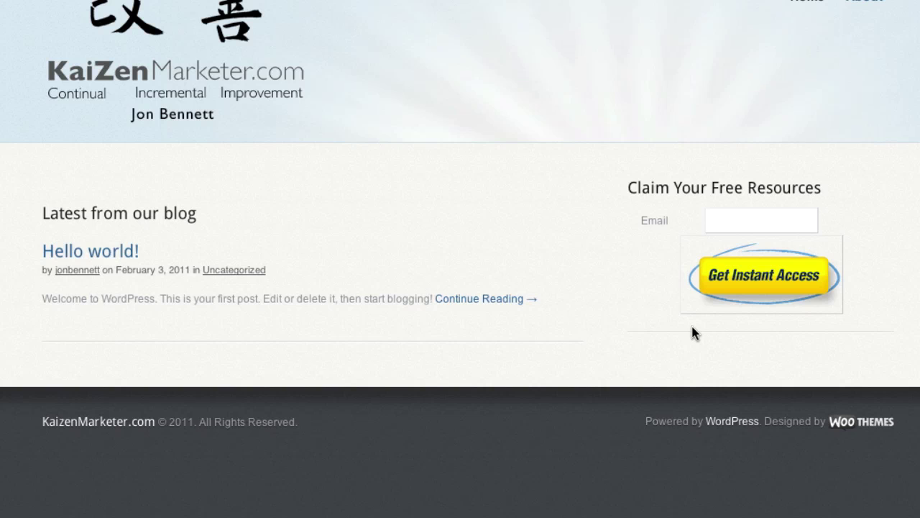
- View the Hello world! post, then start a new post titled 'Test Post 1'
left_click(522, 300)
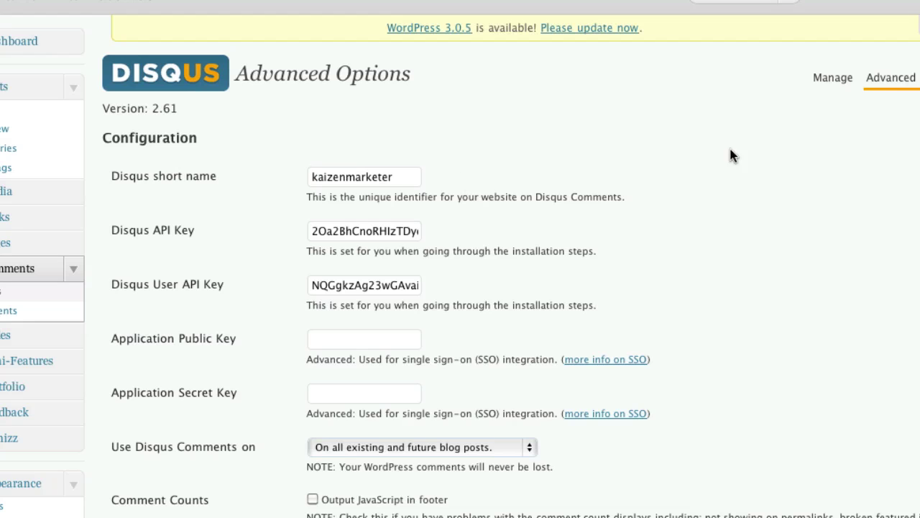
left_click(6, 128)
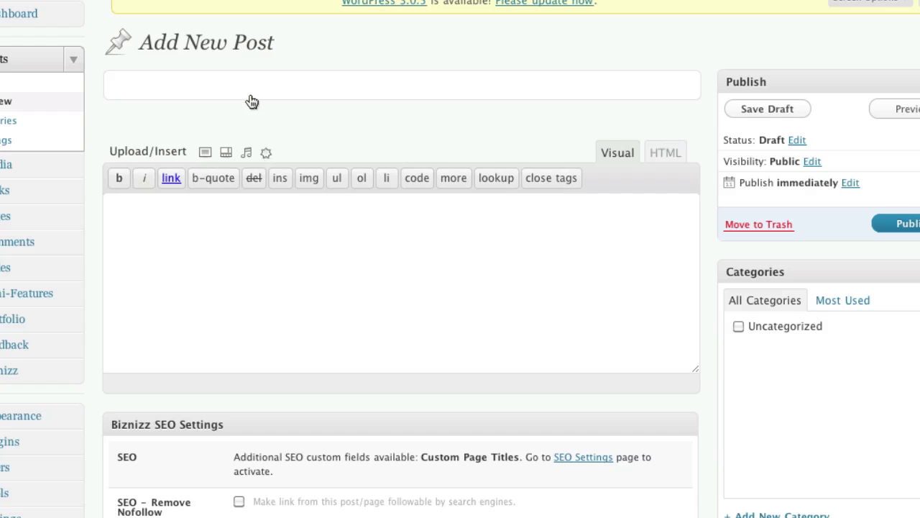
left_click(247, 90)
type("Test")
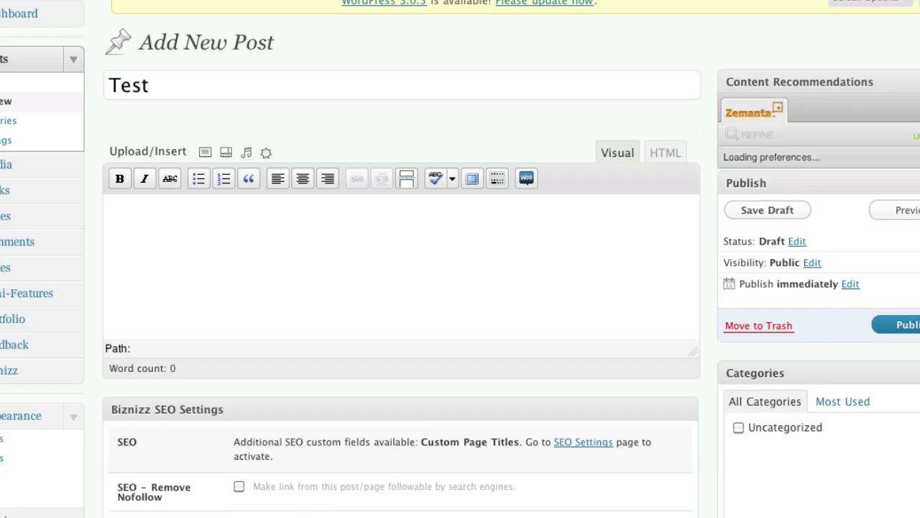
type("i")
key("BackSpace")
type("Post 1")
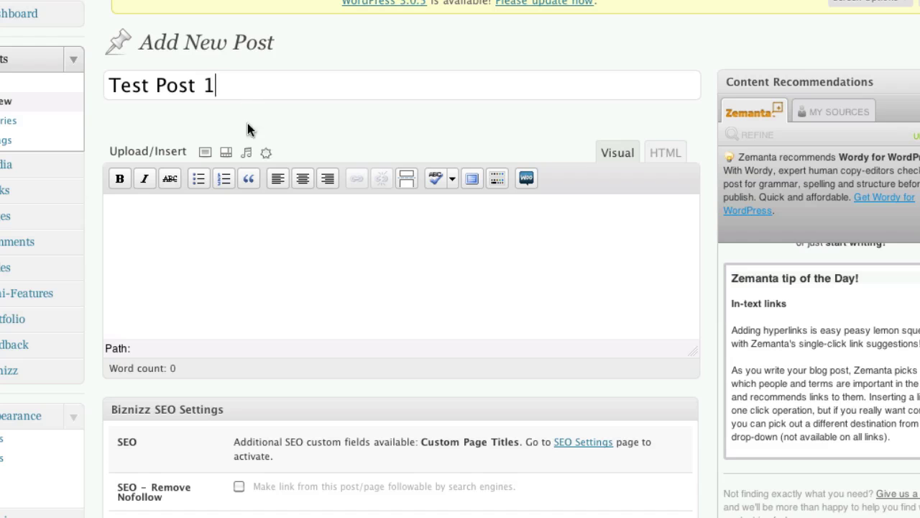
- Paste the Lorem ipsum paragraphs into the post body
left_click(253, 268)
type("lo")
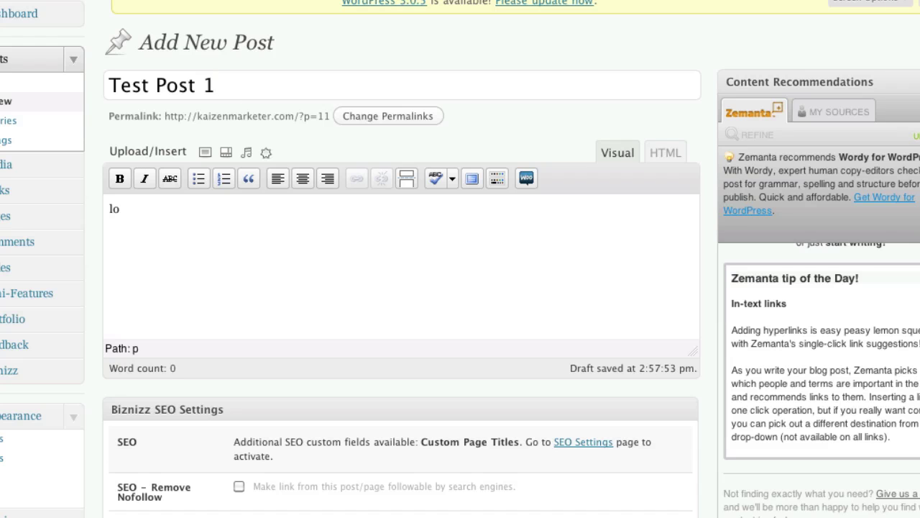
type("re")
key("BackSpace")
key("BackSpace")
key("BackSpace")
key("BackSpace")
key("ctrl+v")
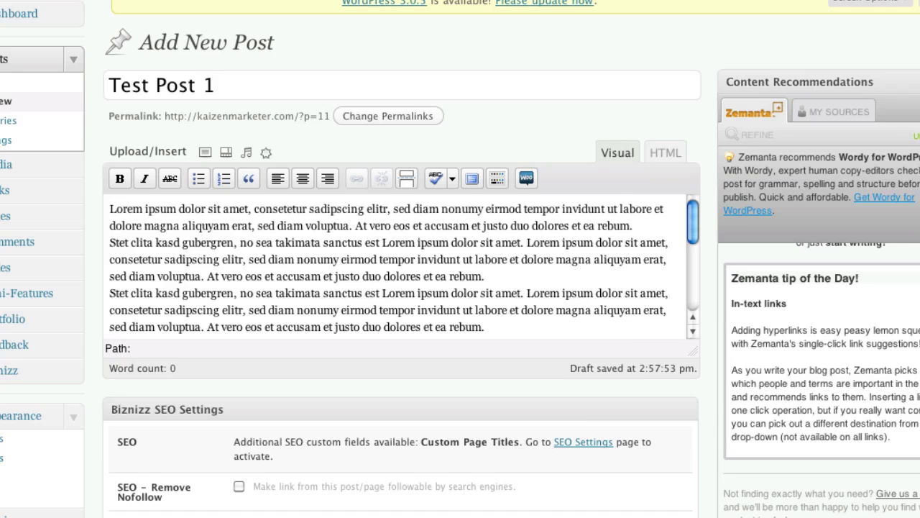
scroll(460, 288, "down", 10)
scroll(460, 288, "up", 5)
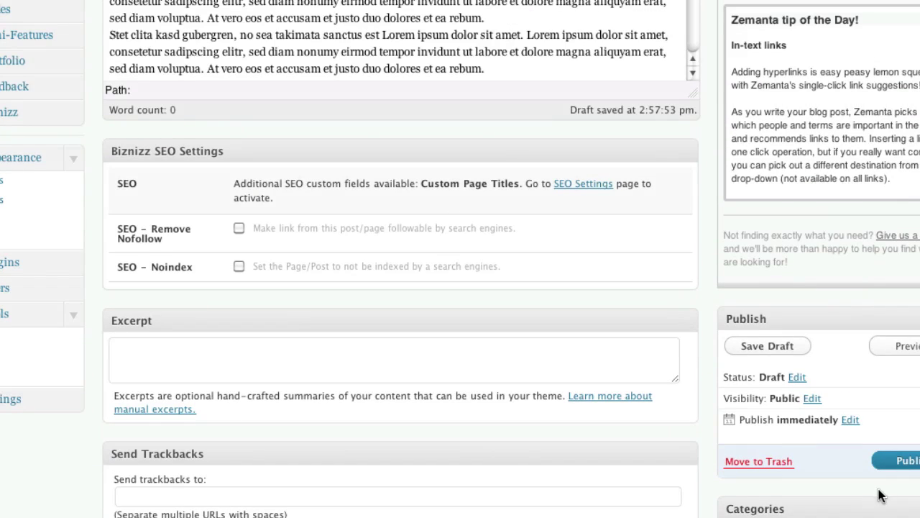
scroll(540, 266, "up", 4)
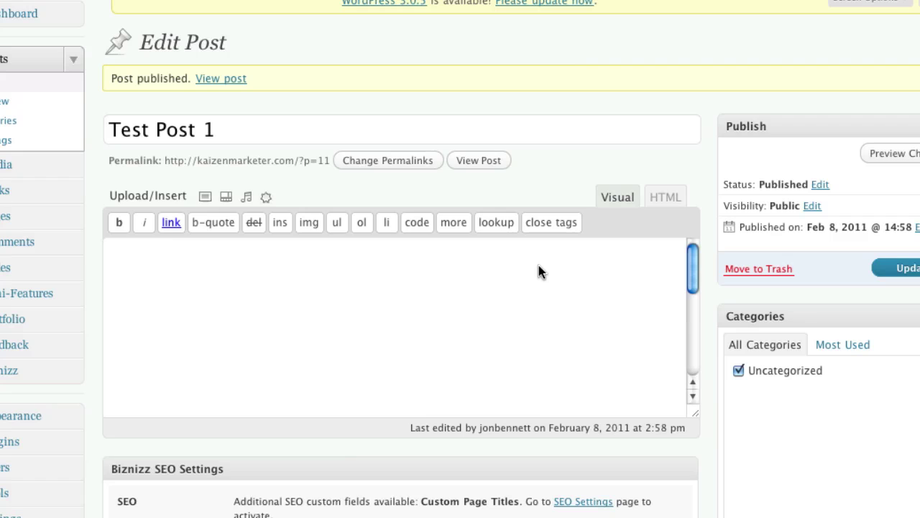
- Back in Chrome, close the two Gmail settings tabs and start entering kaizenmarketer.com in the address bar
key("super+Tab")
key("super+Tab")
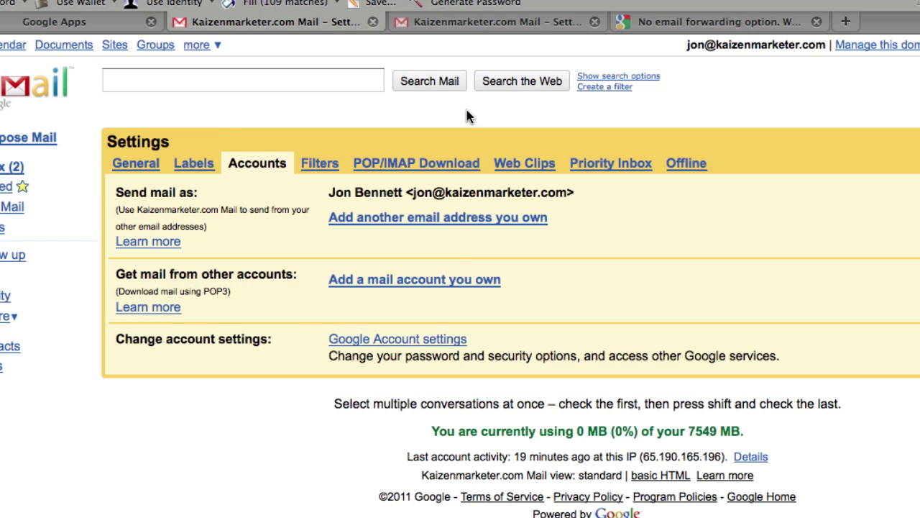
key("super+w")
key("super+w")
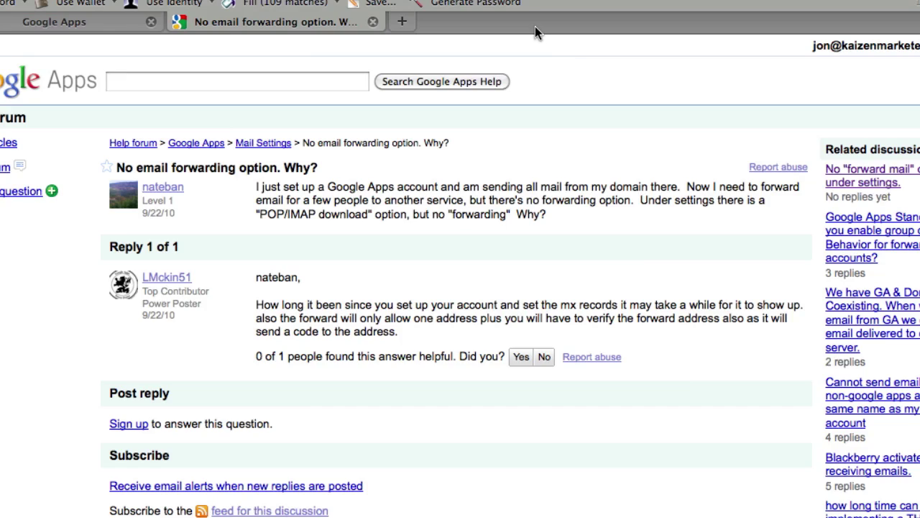
key("super+Tab")
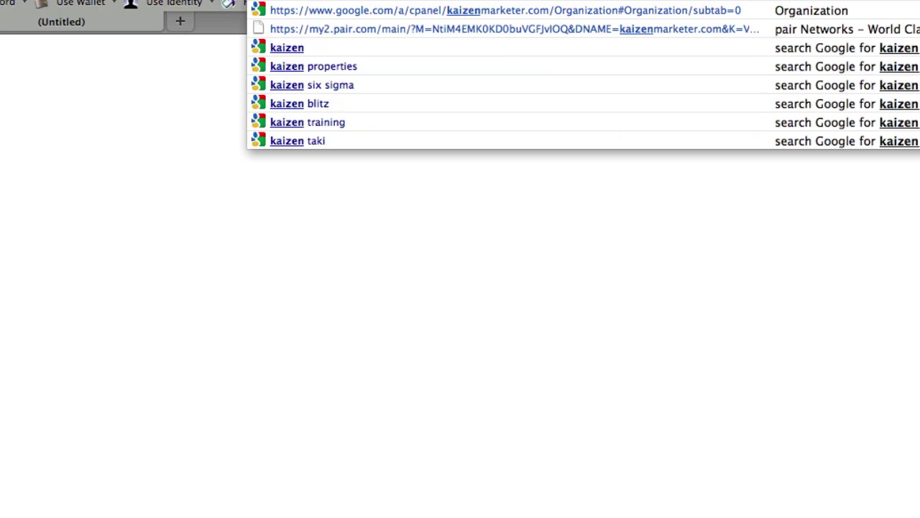
type("markete")
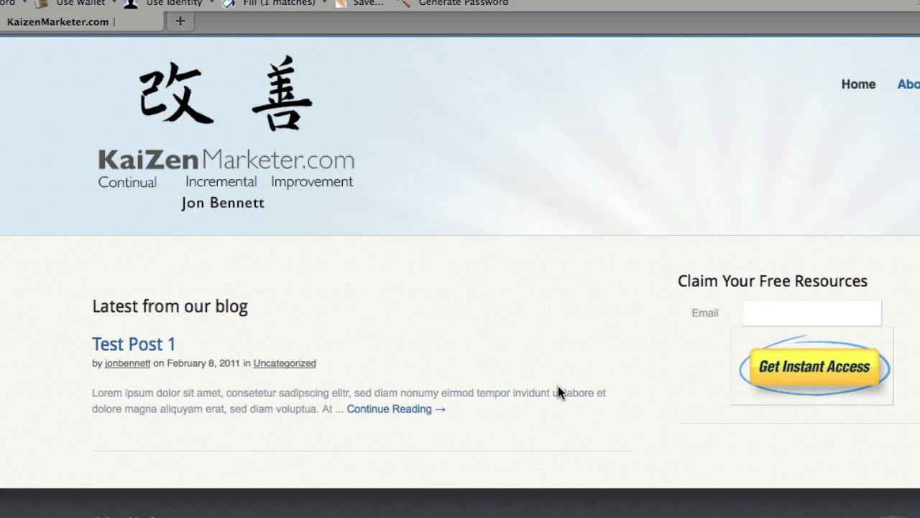
- Open Test Post 1 and scroll down to its Disqus comment section showing 0 comments
left_click(160, 345)
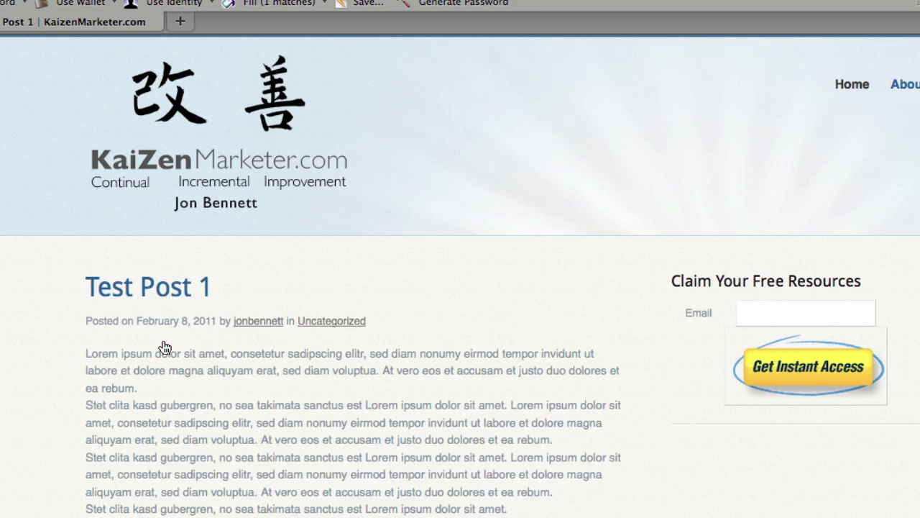
scroll(29, 342, "down", 3)
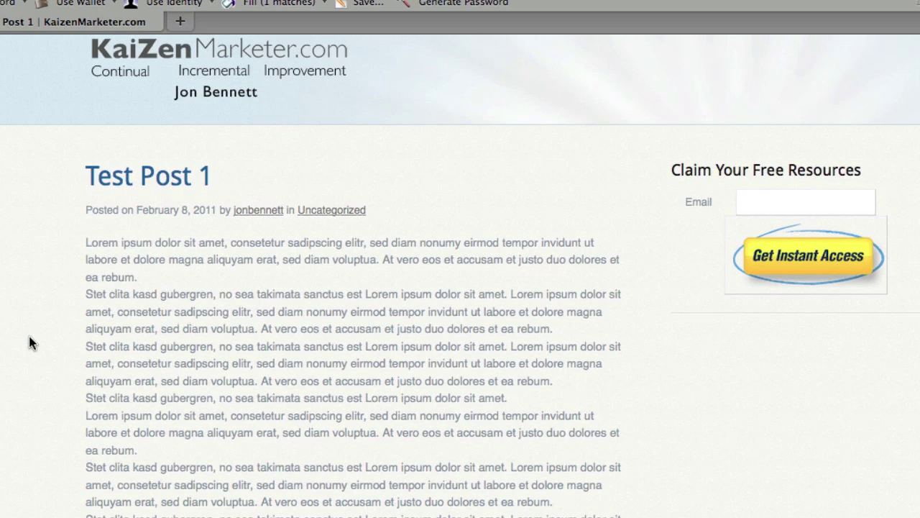
scroll(29, 342, "down", 2)
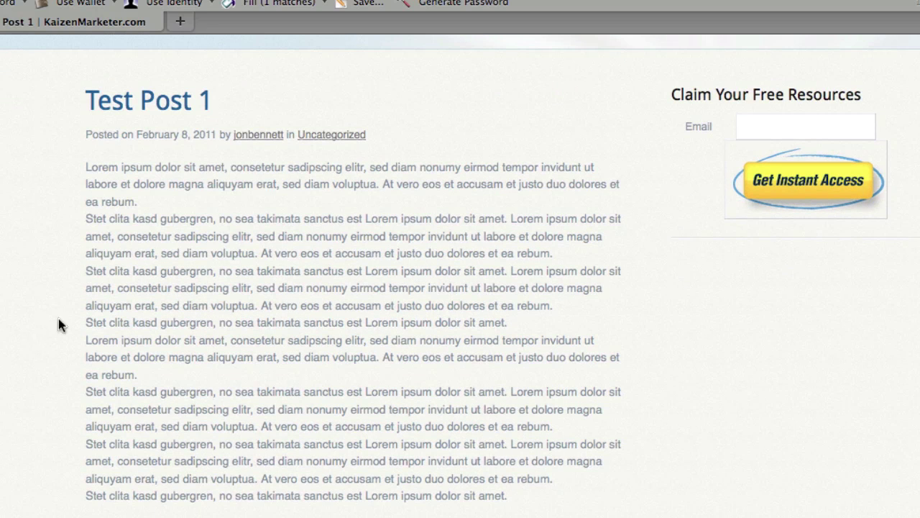
scroll(503, 375, "down", 7)
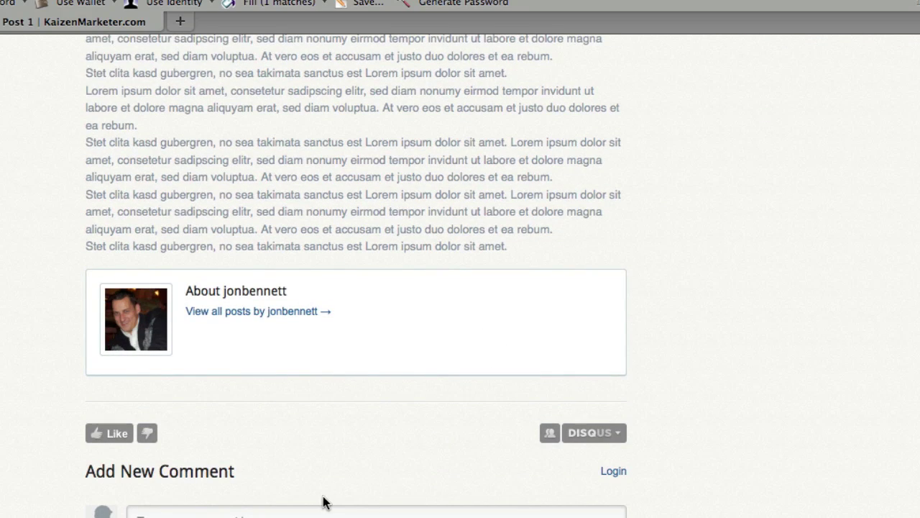
scroll(323, 499, "down", 1)
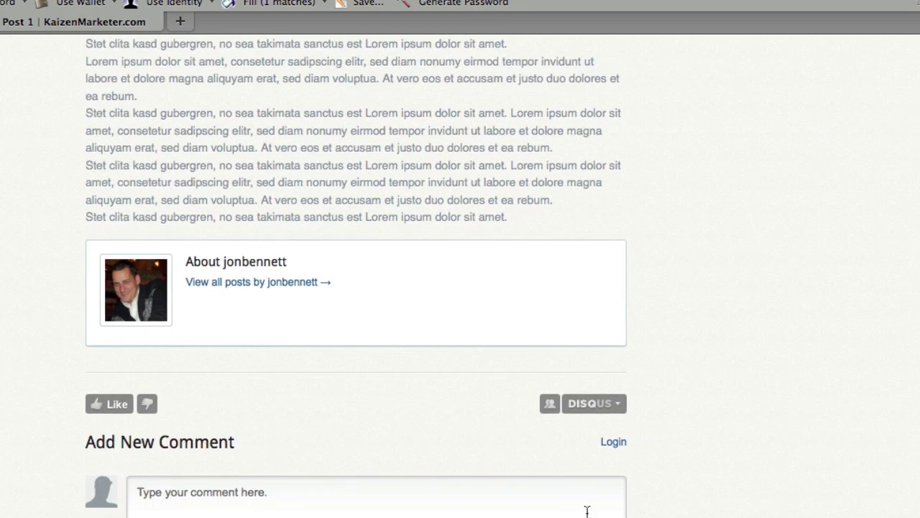
scroll(586, 507, "down", 5)
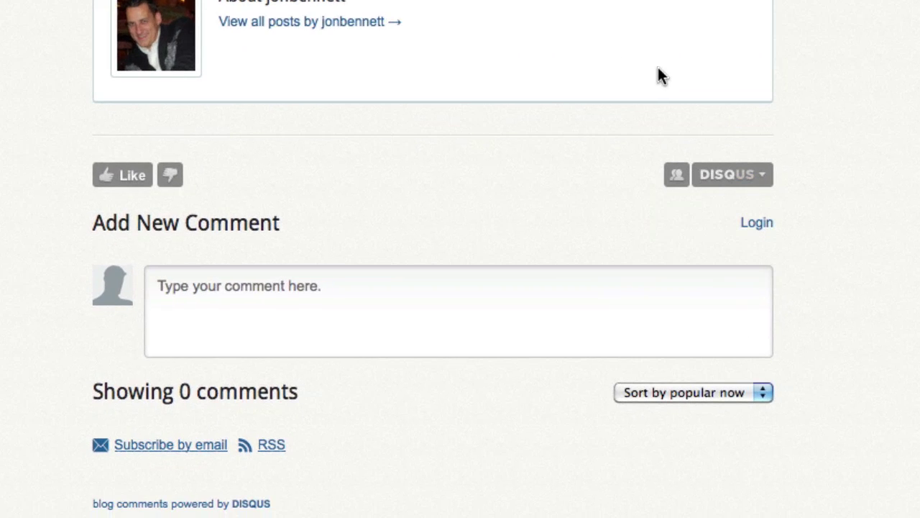
- Type a gibberish test comment into the Disqus comment box and try to post it
left_click(410, 326)
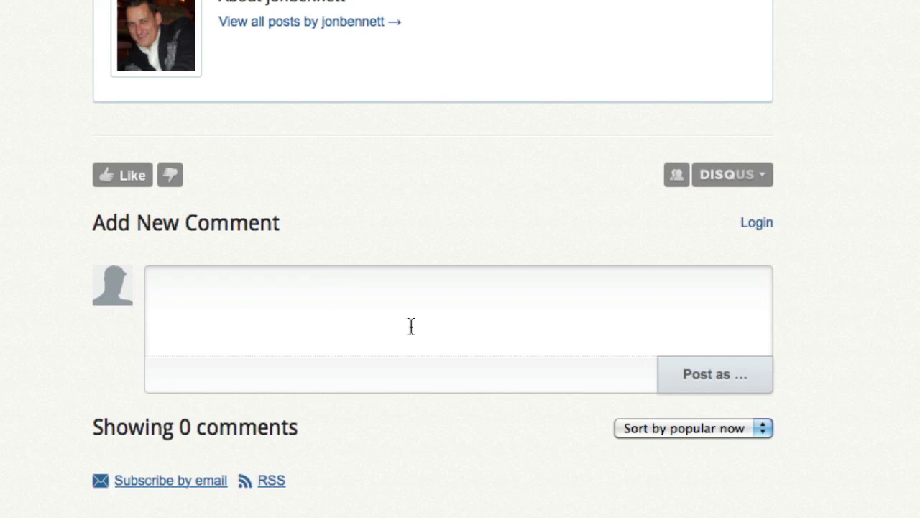
type("lvkjbnwk;jvbrebkjtl")
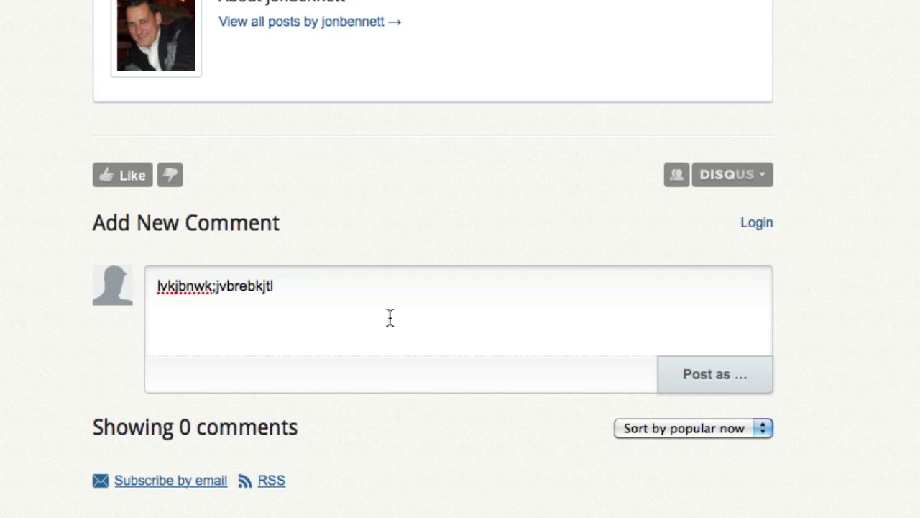
left_click(703, 383)
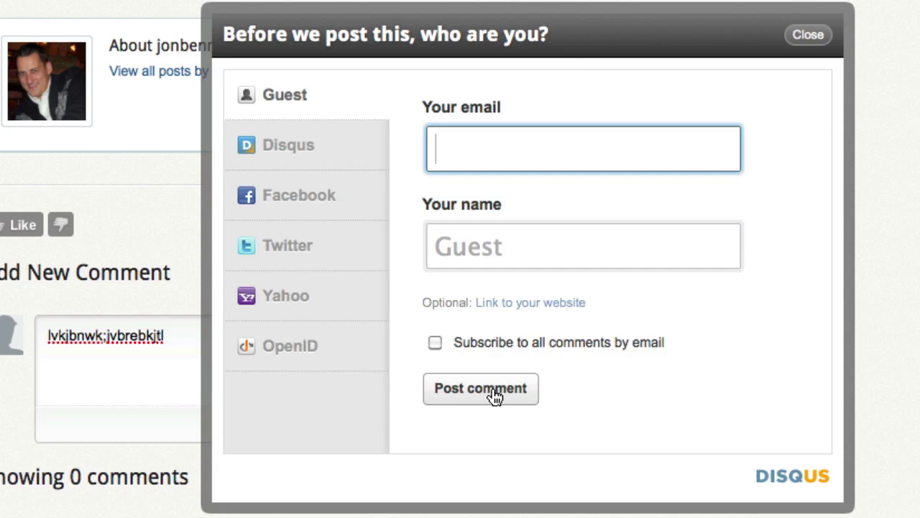
- Review the Facebook, Disqus and Guest sign-in options in the 'who are you?' dialog
left_click(326, 196)
left_click(314, 147)
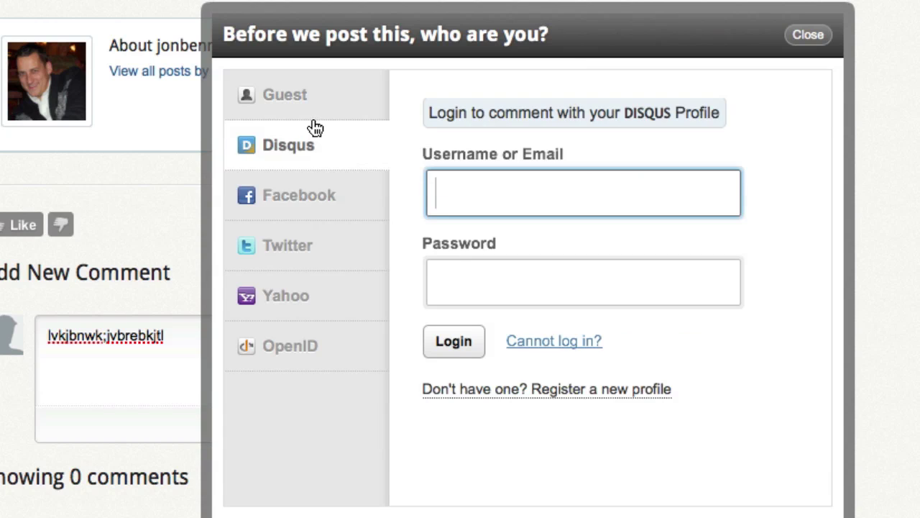
left_click(312, 103)
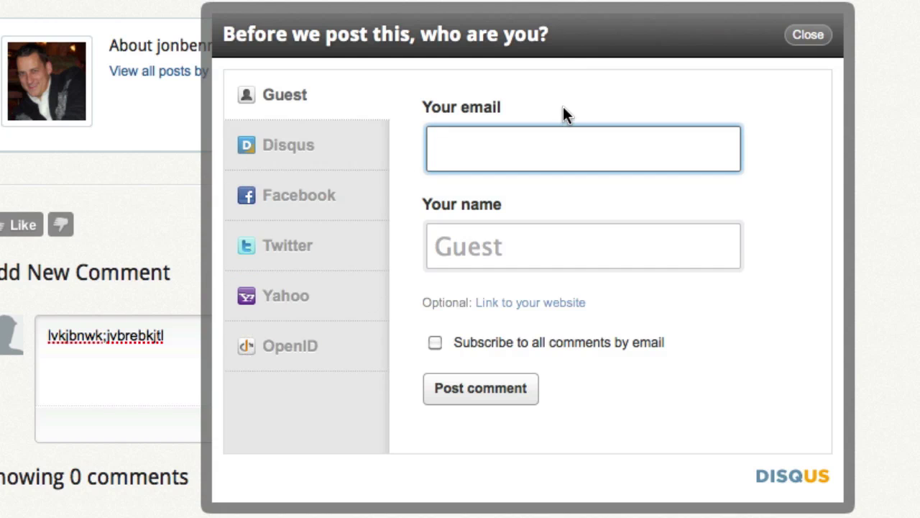
left_click(806, 35)
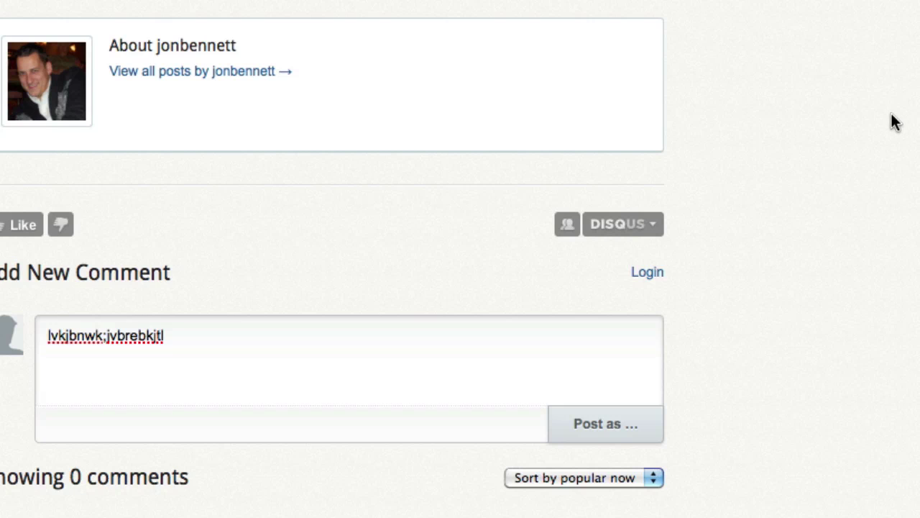
scroll(893, 122, "down", 1)
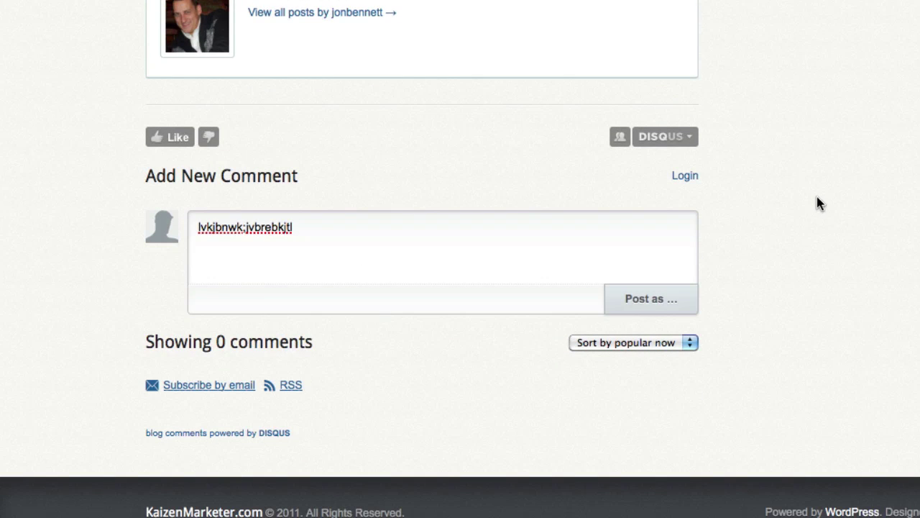
scroll(818, 197, "up", 3)
scroll(816, 193, "down", 2)
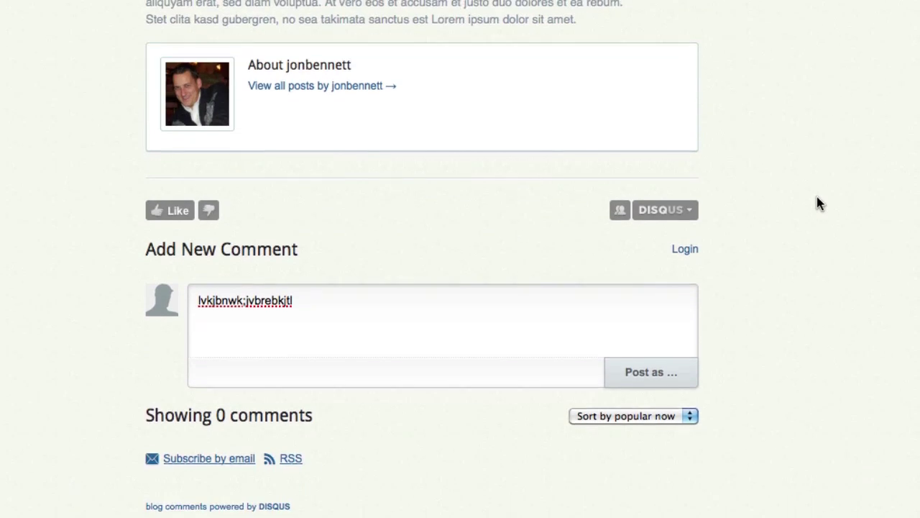
scroll(816, 193, "up", 2)
scroll(816, 196, "down", 3)
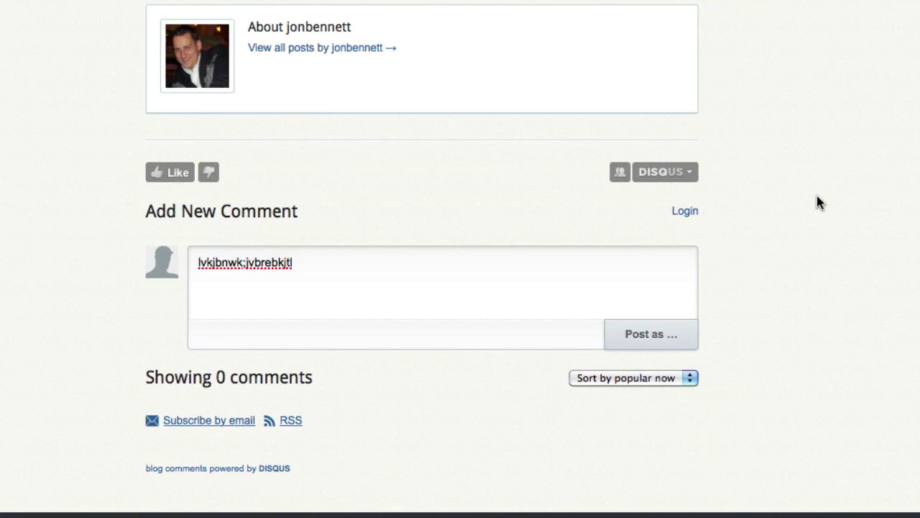
scroll(817, 196, "up", 10)
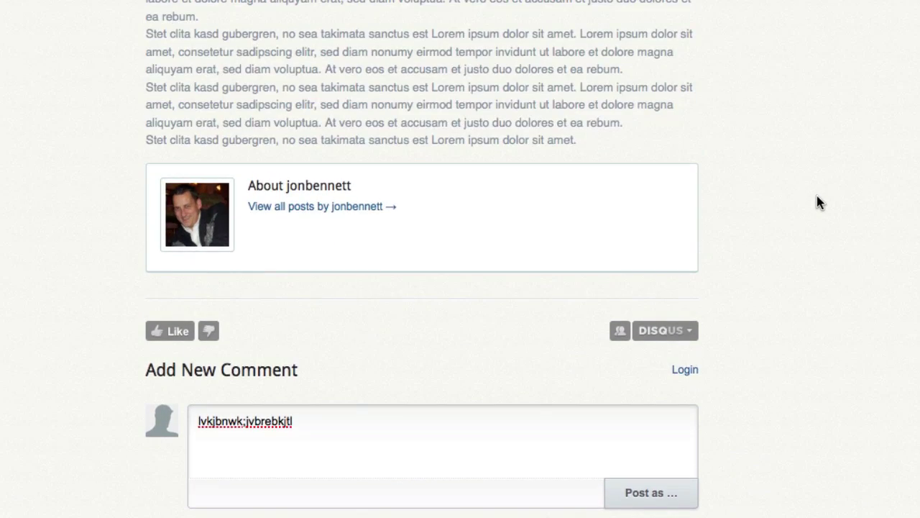